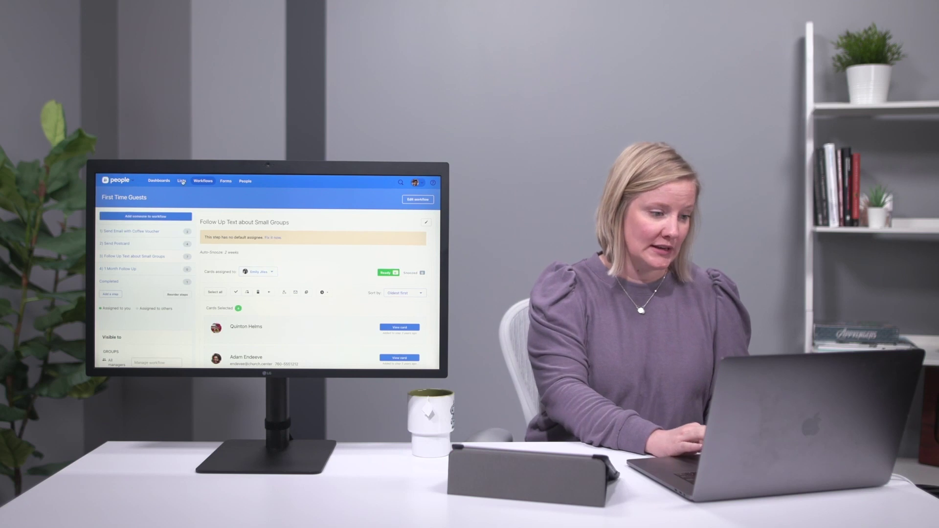
- Go to Lists and show the recently viewed lists, including Active Members and 1st Graders Parents
click(181, 181)
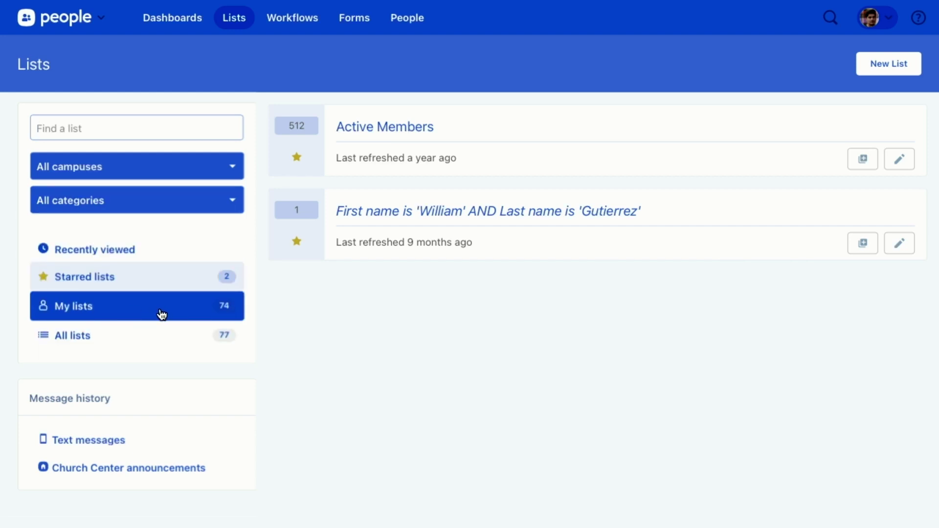
click(150, 282)
click(163, 251)
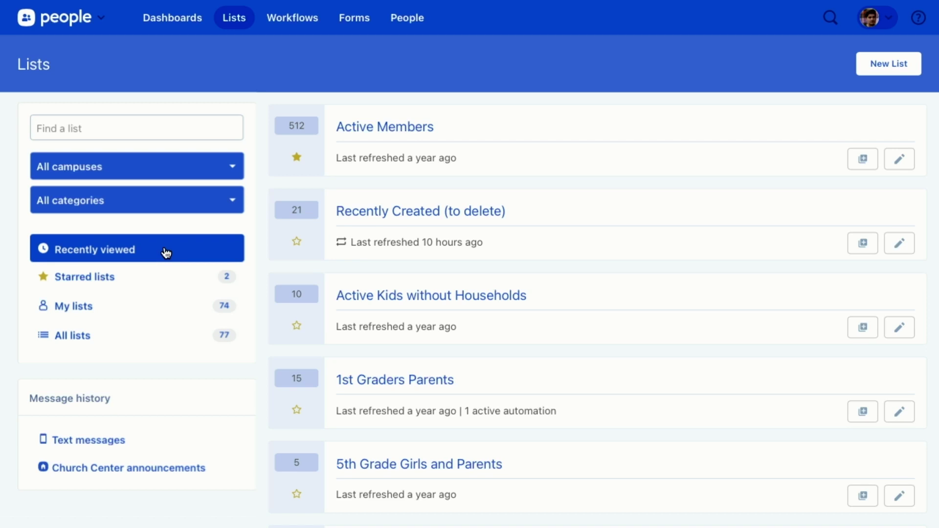
click(906, 69)
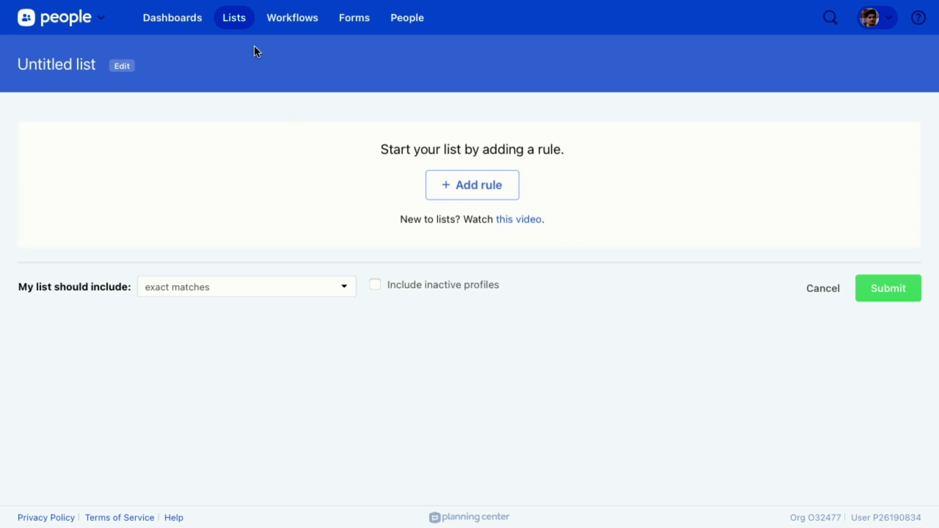
click(236, 22)
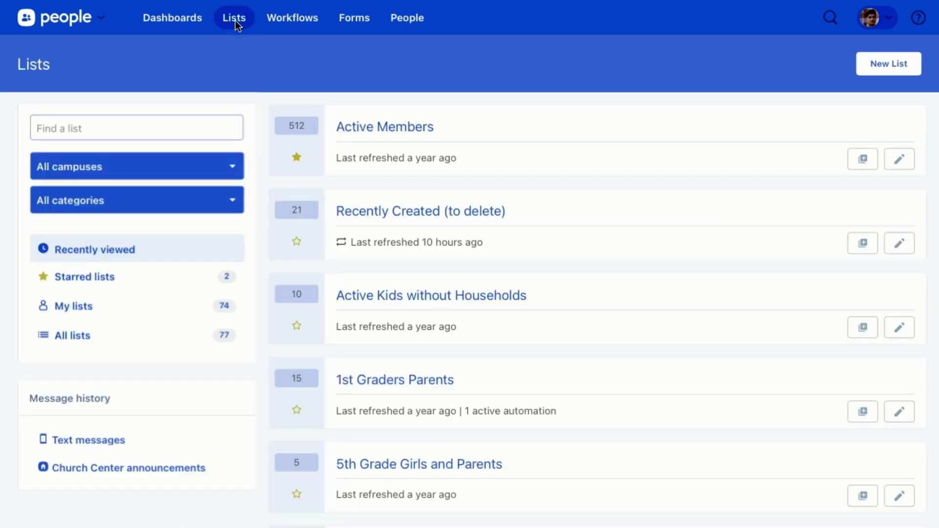
- Open the Active Members list's rules and add an empty Rule 2
click(410, 131)
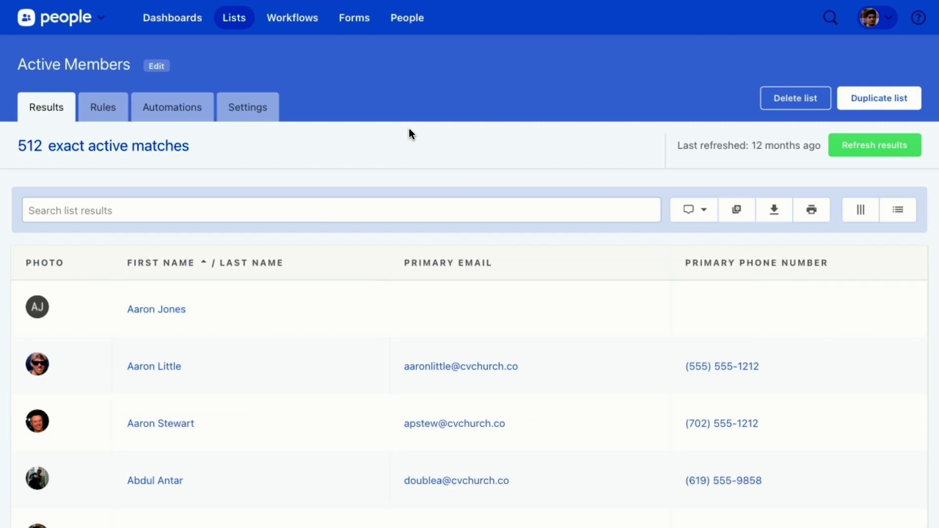
click(108, 116)
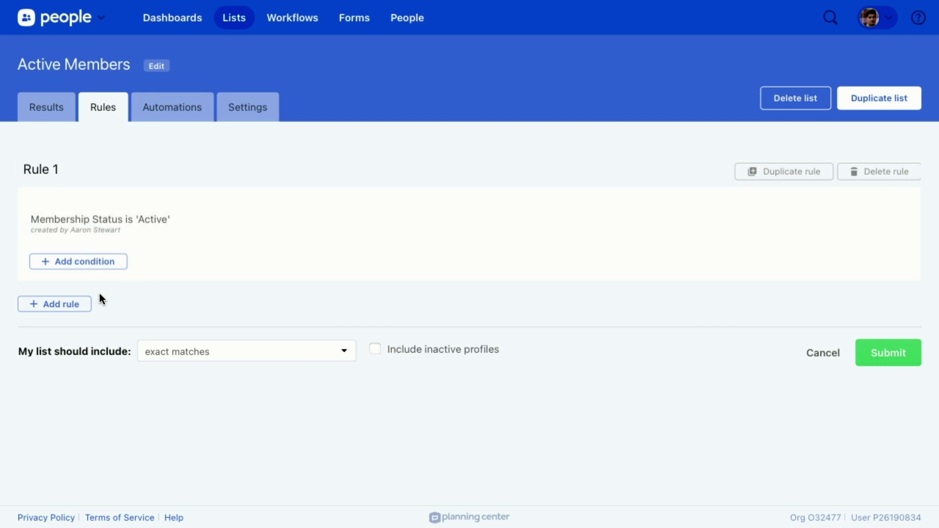
click(76, 312)
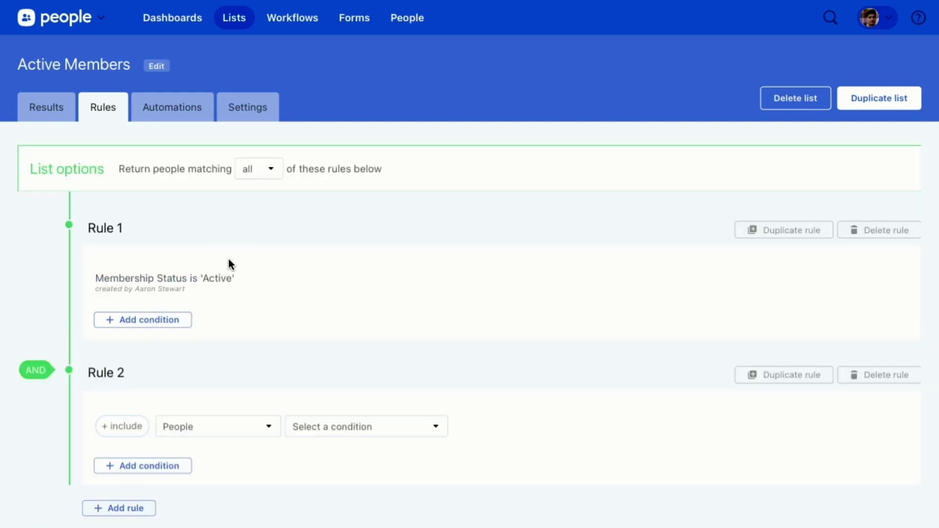
- Base Rule 2 on the Check-Ins Attendance condition
scroll(227, 286, down, 2)
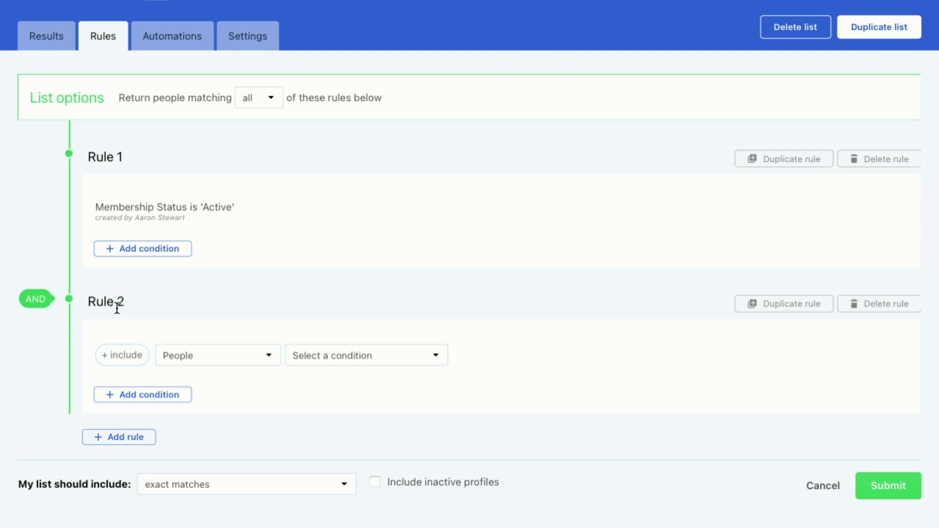
scroll(122, 308, down, 1)
click(203, 307)
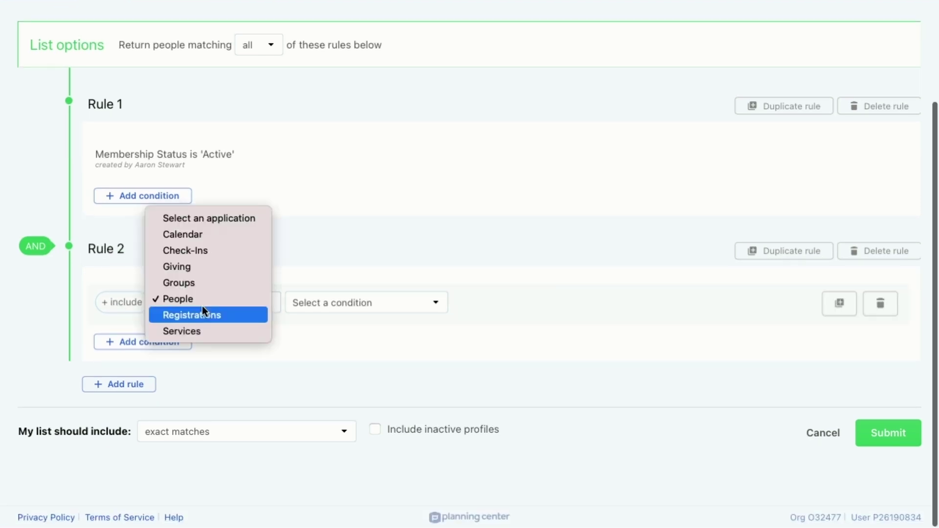
click(197, 249)
click(324, 303)
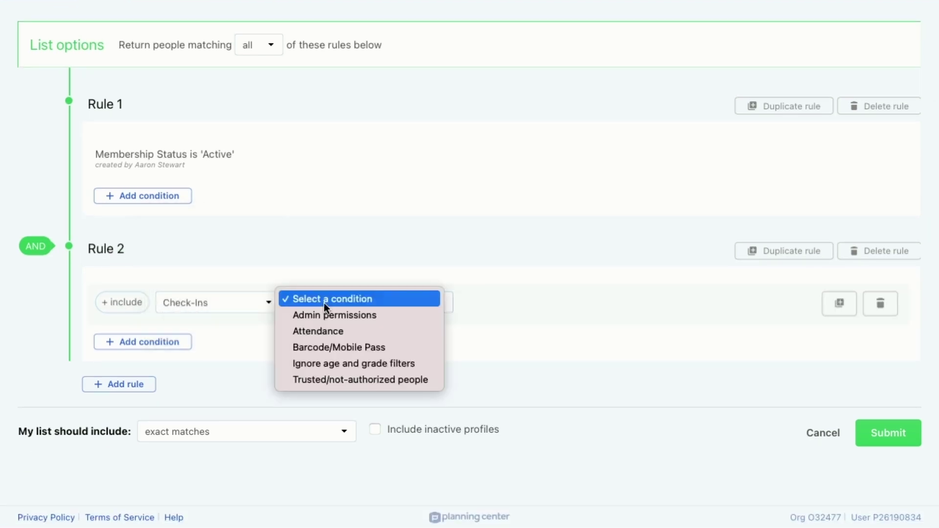
click(339, 331)
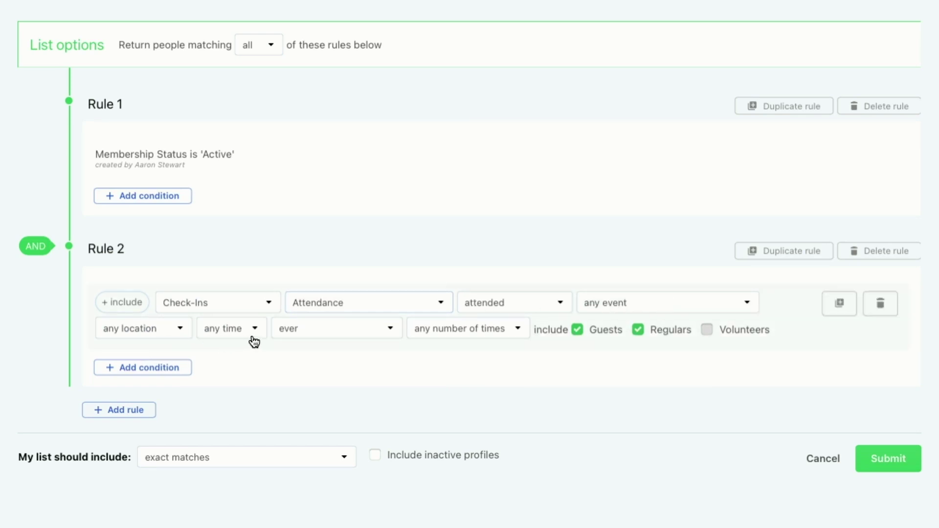
- Limit Check-Ins attendance to on or after 01/01/2021
click(289, 331)
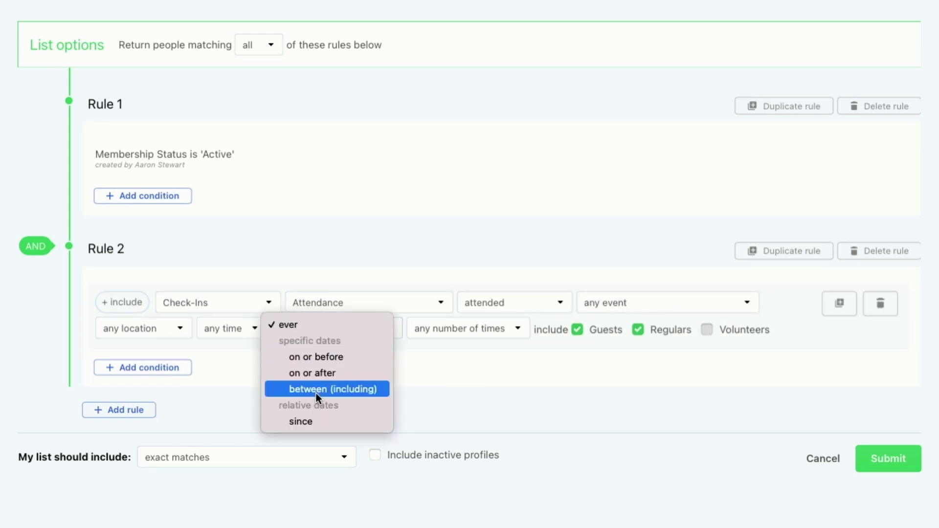
click(319, 374)
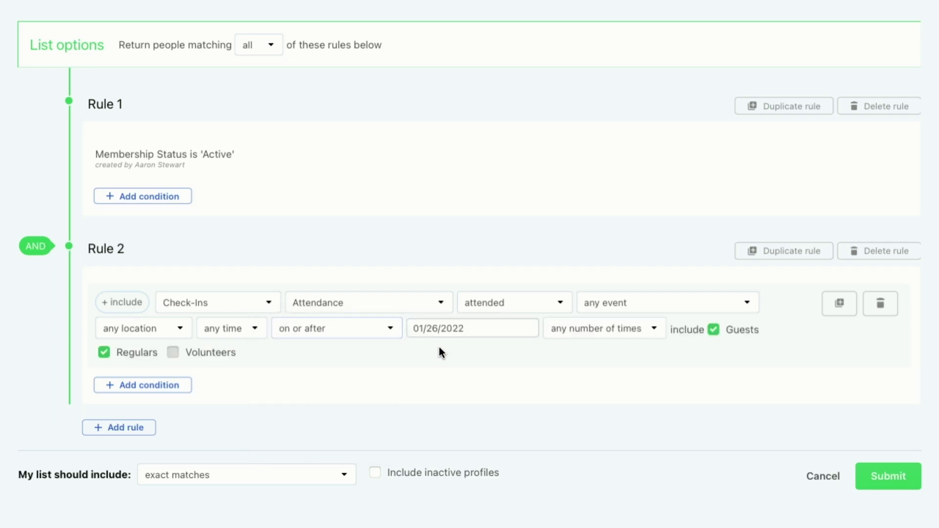
click(448, 329)
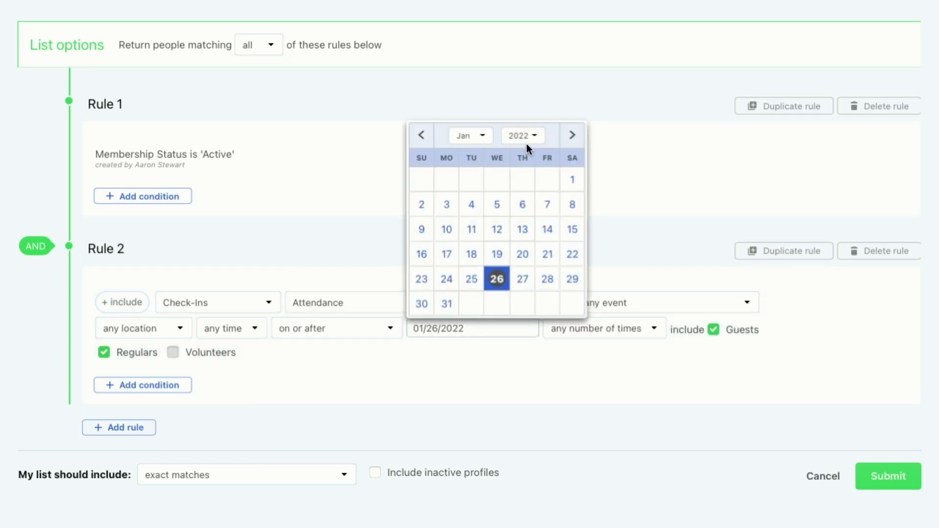
click(525, 137)
click(522, 120)
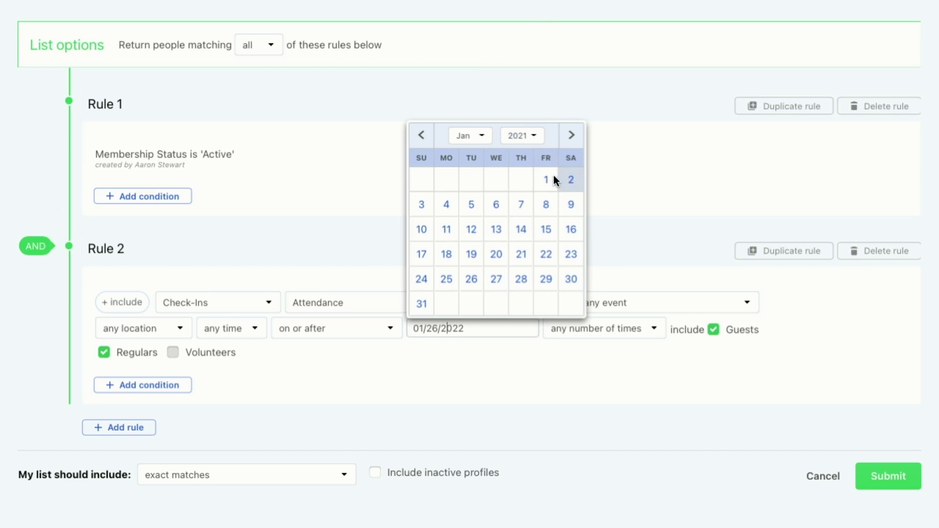
click(550, 178)
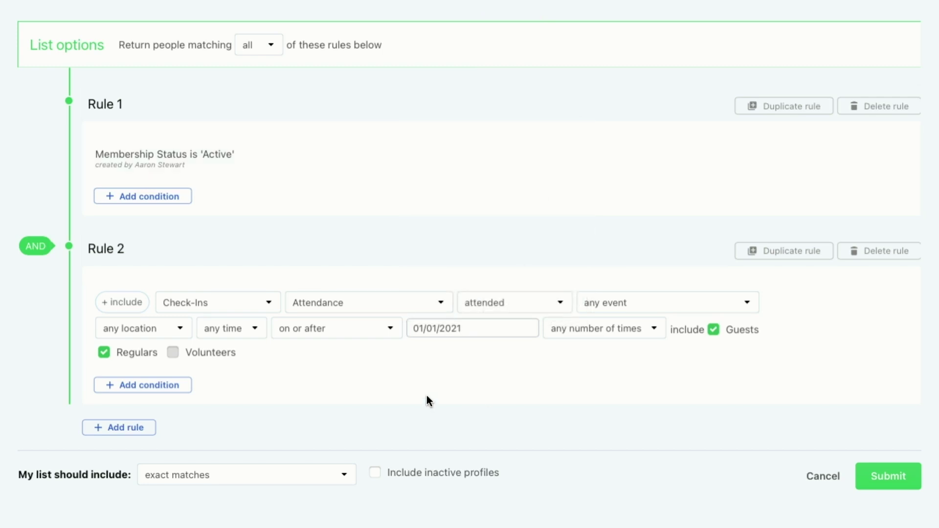
scroll(426, 395, down, 1)
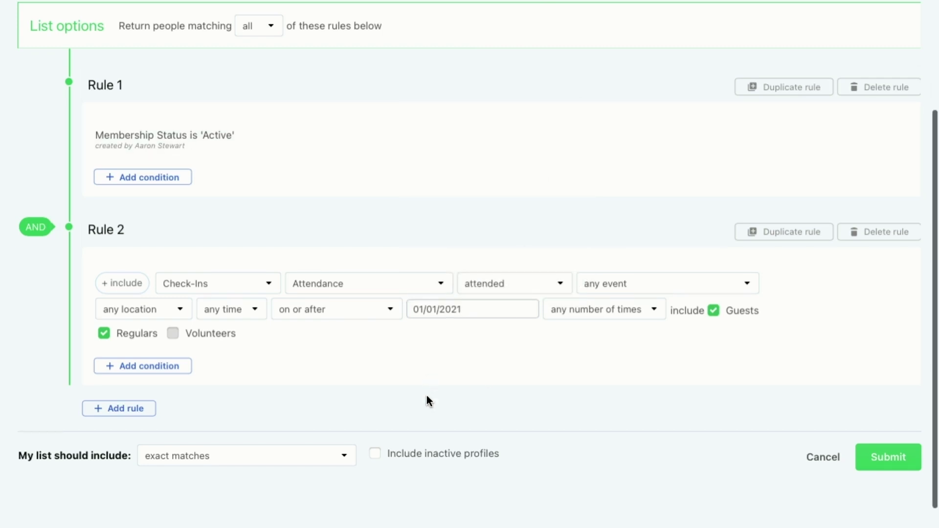
- Include Volunteers in the attendance condition and add a Giving Donors condition
click(153, 374)
click(497, 341)
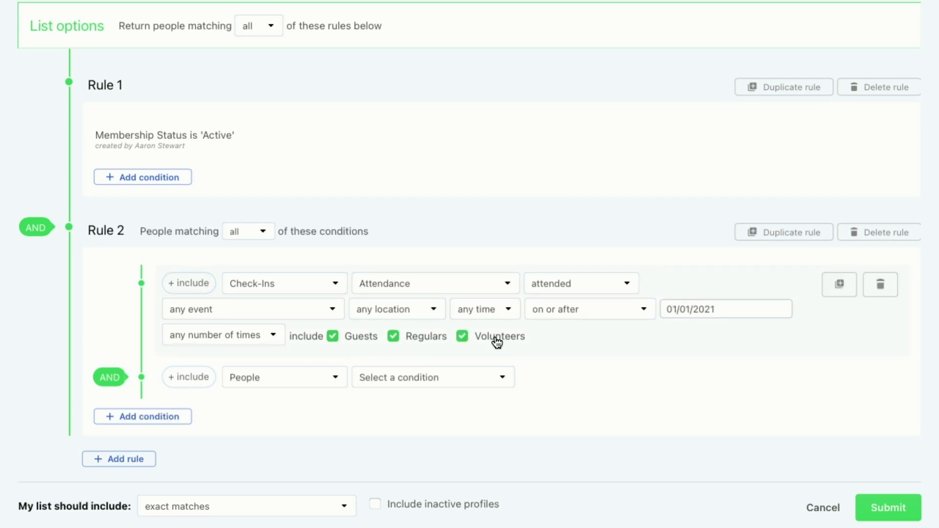
click(297, 375)
click(292, 341)
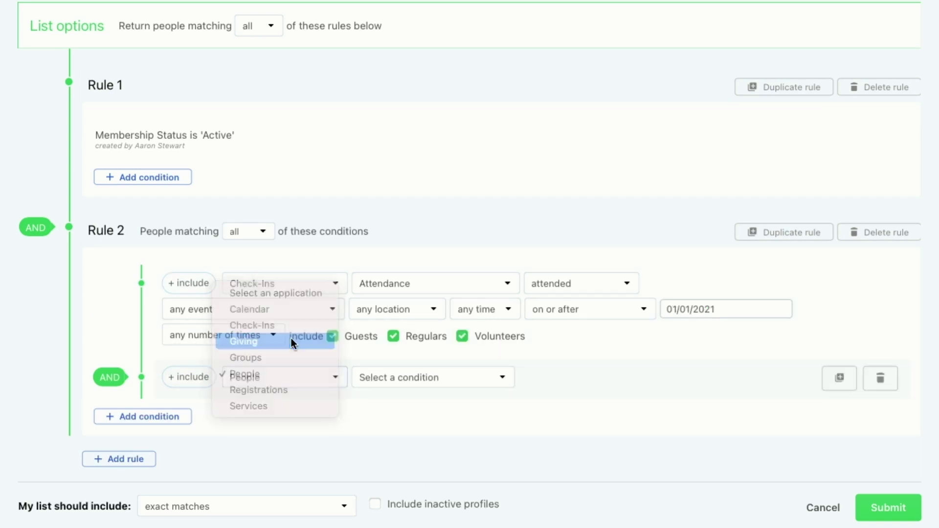
click(397, 385)
click(398, 388)
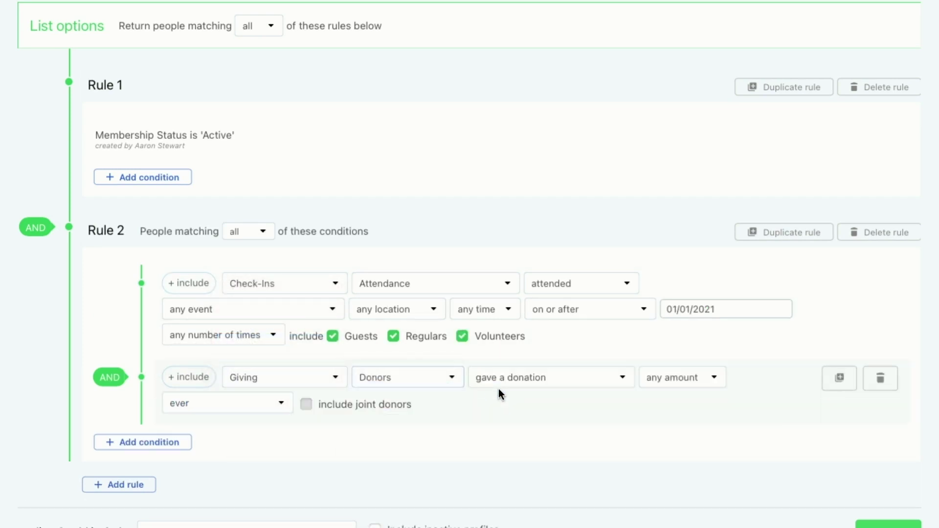
- Count Giving donations made on or after 01/01/2021
click(261, 399)
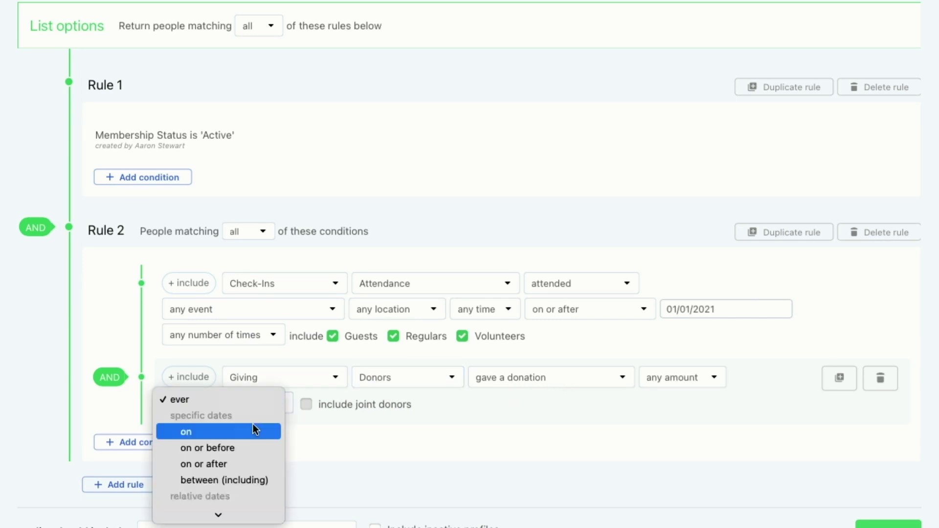
click(239, 463)
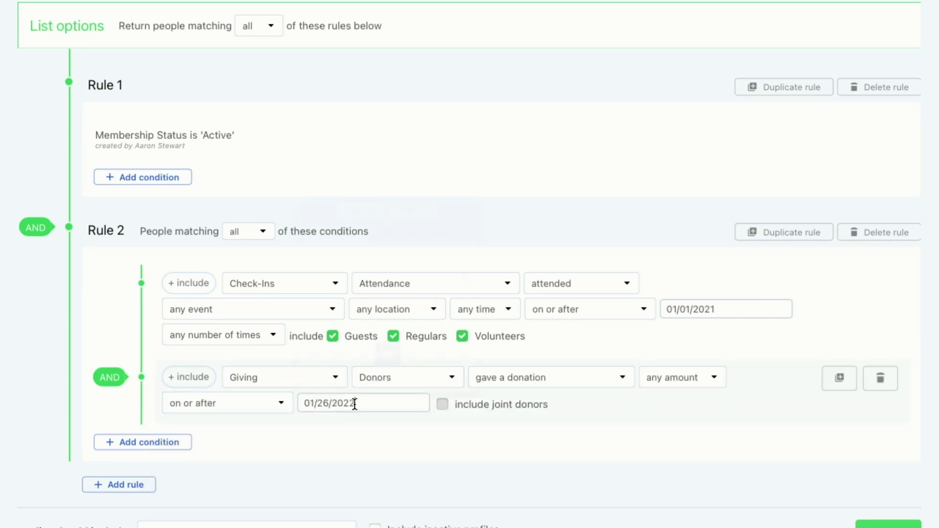
click(354, 404)
click(420, 211)
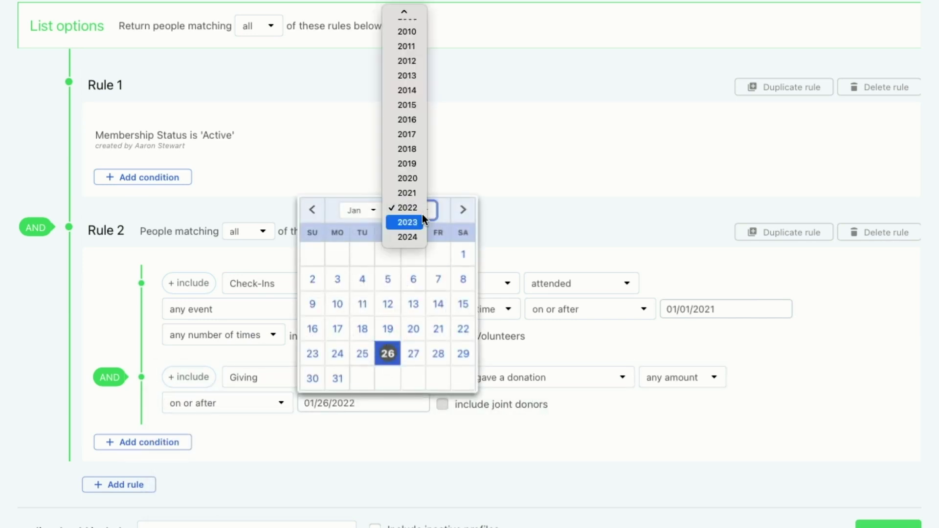
click(407, 193)
click(446, 251)
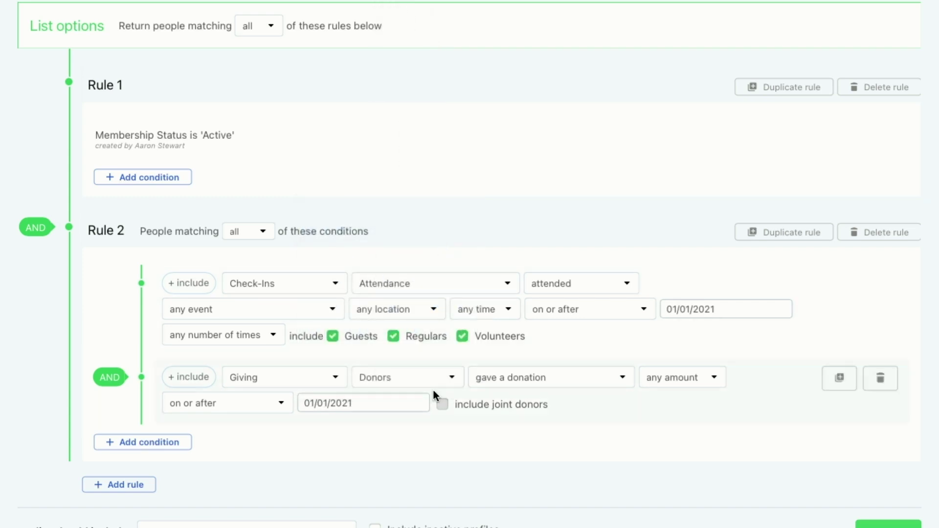
scroll(306, 452, down, 1)
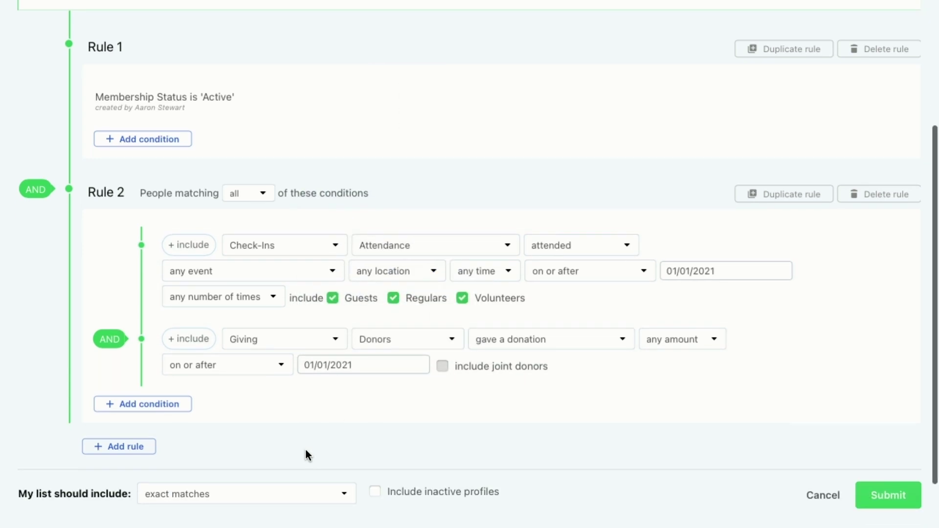
click(172, 408)
- Add a Groups Attended condition requiring at least 1 event
scroll(250, 411, down, 1)
click(273, 370)
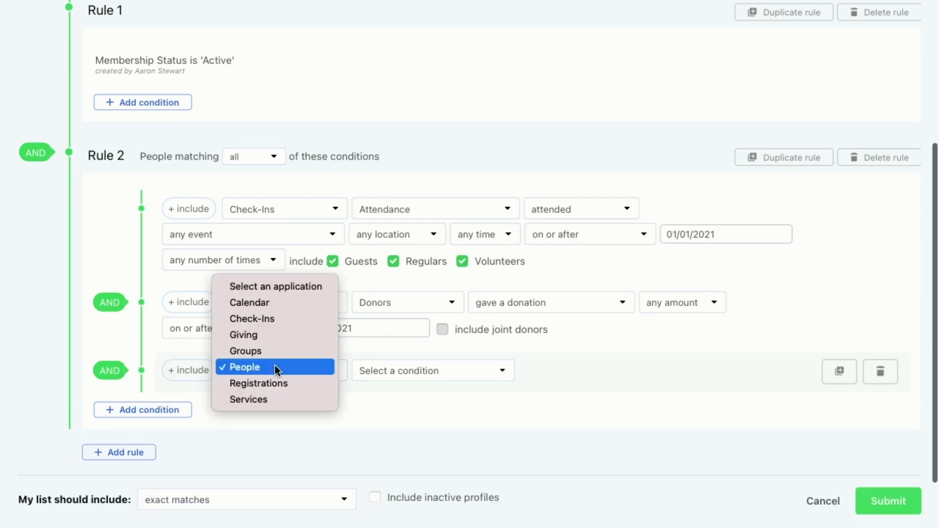
click(266, 352)
click(372, 379)
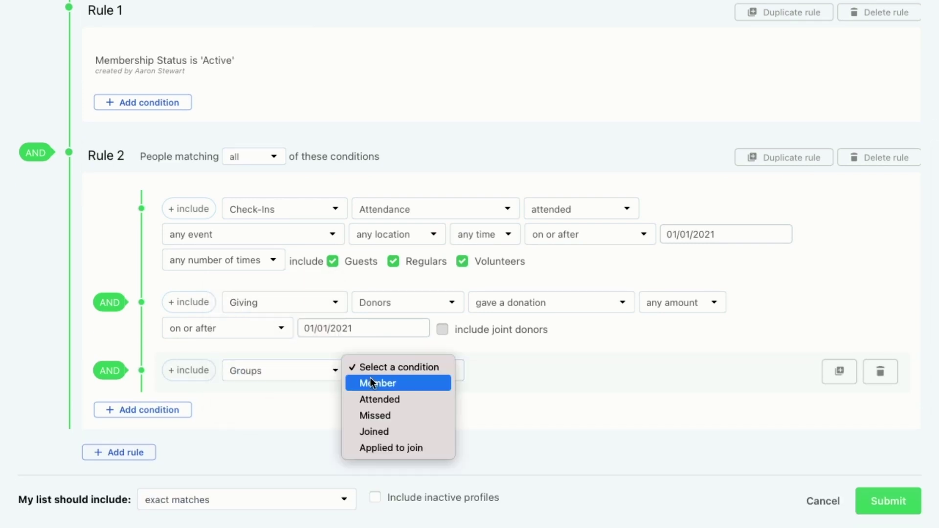
click(409, 398)
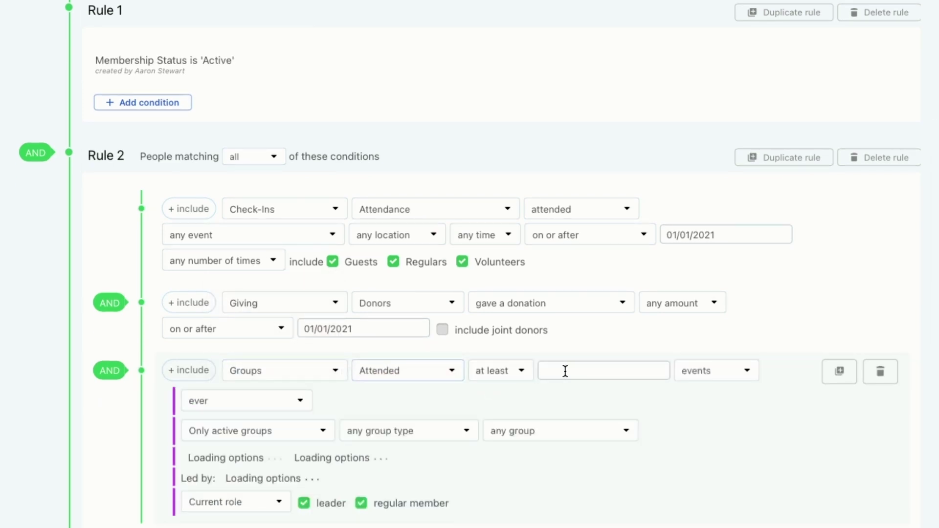
text(1)
scroll(323, 409, down, 3)
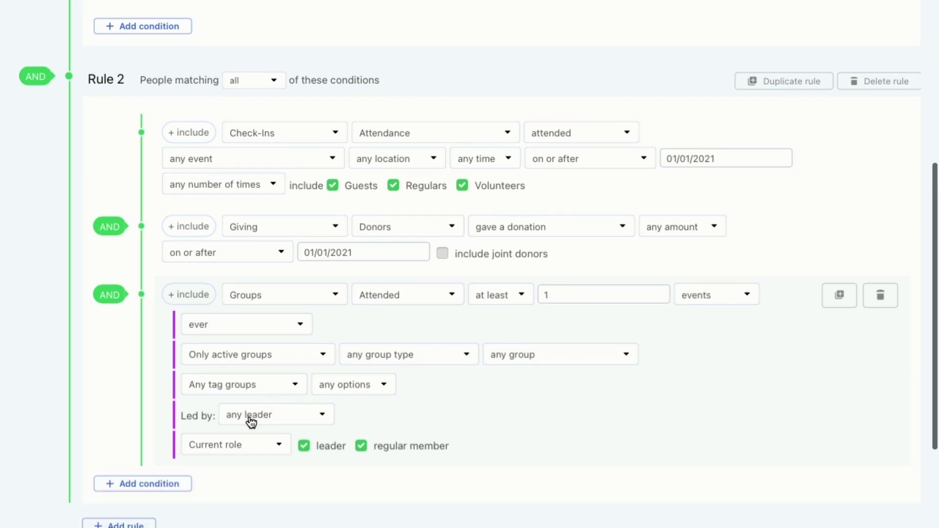
- Limit group attendance to on or after 01/01/2021
click(243, 323)
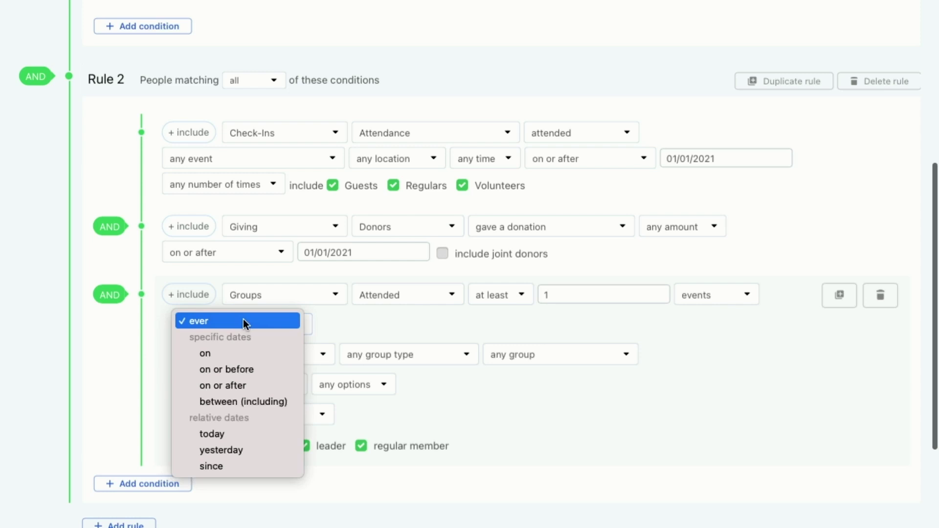
click(234, 383)
click(363, 325)
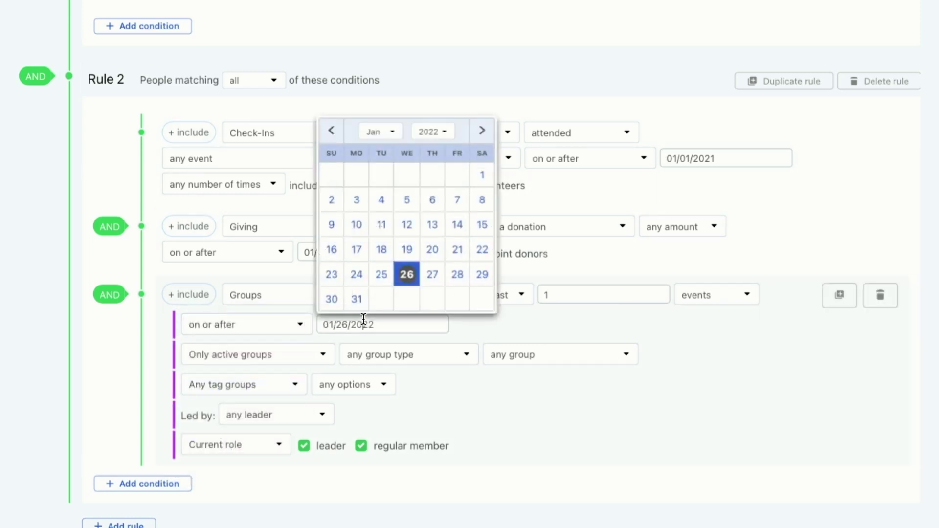
click(437, 132)
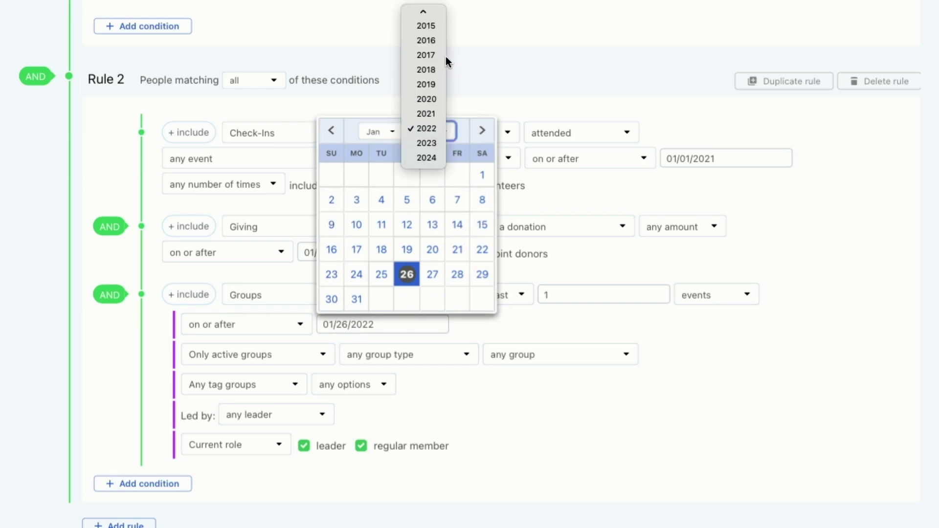
click(427, 114)
click(457, 174)
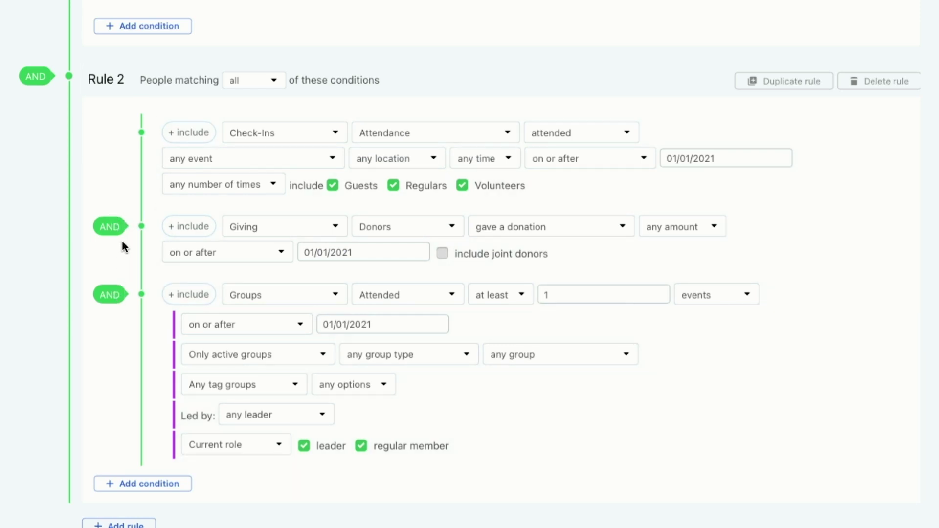
- Make Rule 2 match any of its conditions instead of all
click(253, 82)
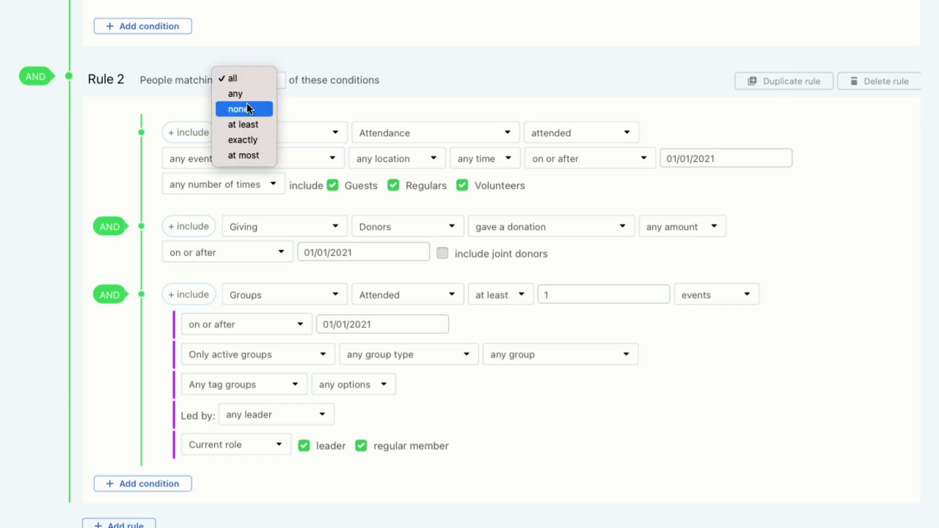
click(242, 95)
scroll(306, 166, down, 2)
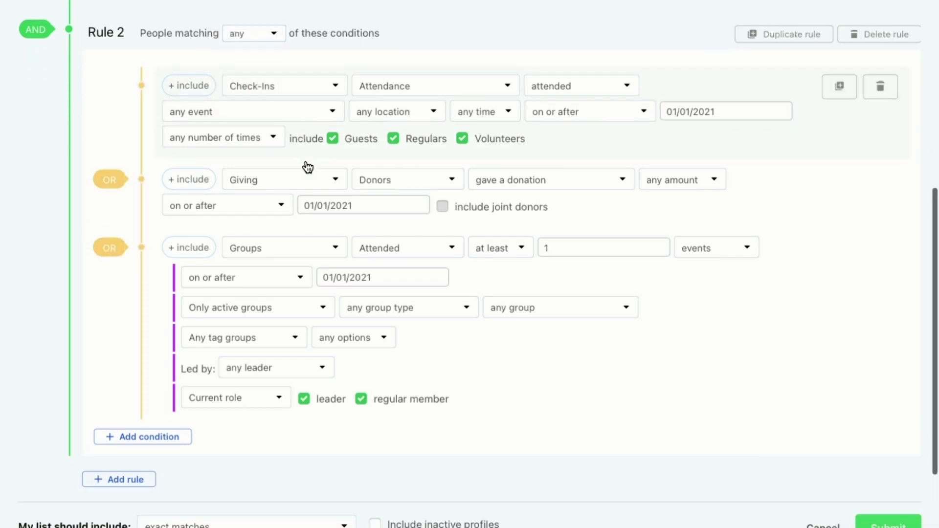
- Add a Services Last Scheduled Plan condition to Rule 2
click(168, 427)
scroll(265, 391, down, 1)
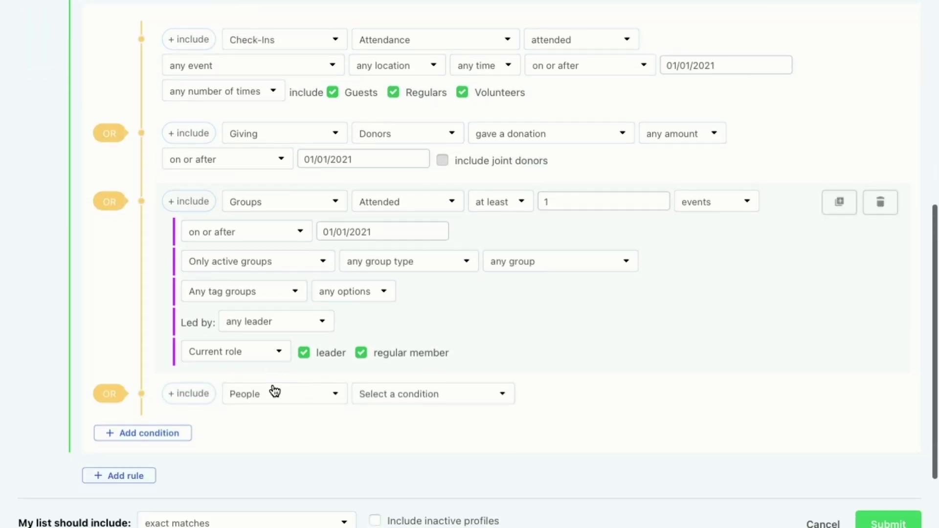
click(288, 394)
click(272, 422)
click(416, 388)
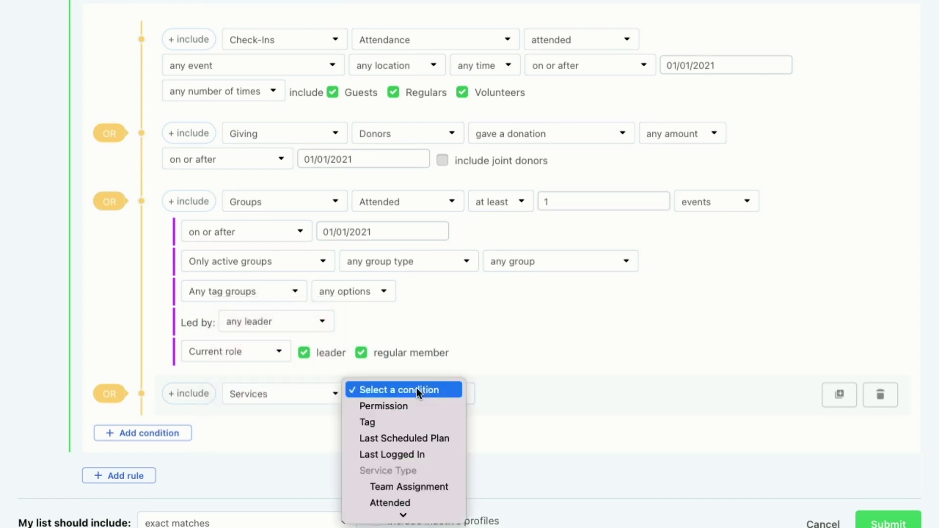
scroll(416, 435, down, 1)
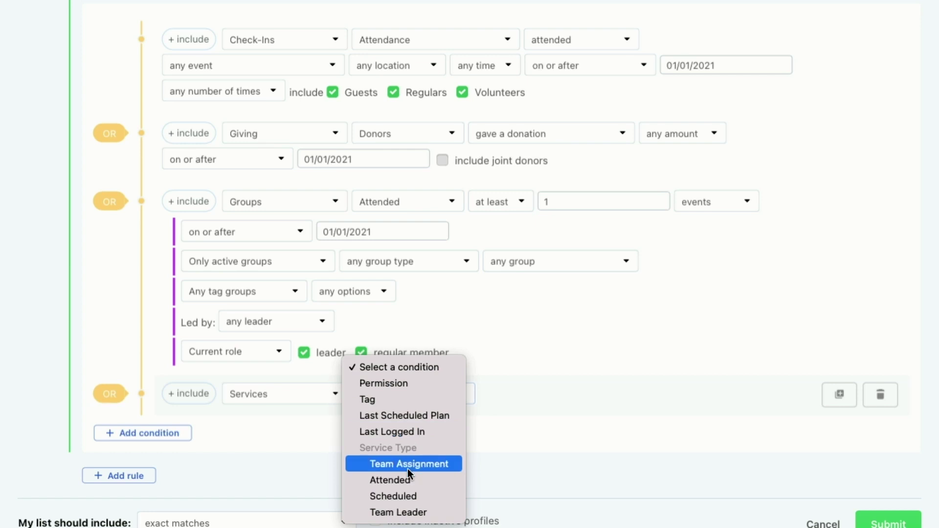
click(428, 415)
- Set the last scheduled plan date to on or after 01/01/2021
click(695, 396)
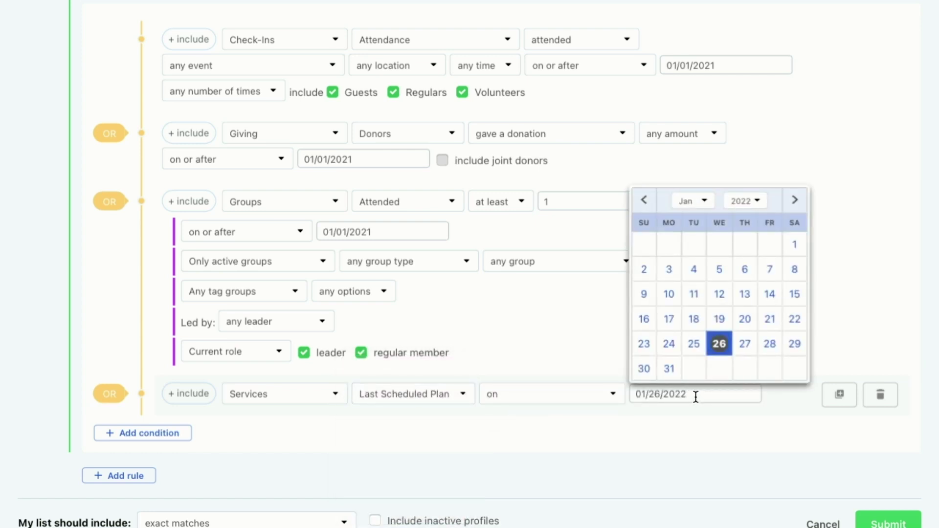
click(579, 394)
click(560, 421)
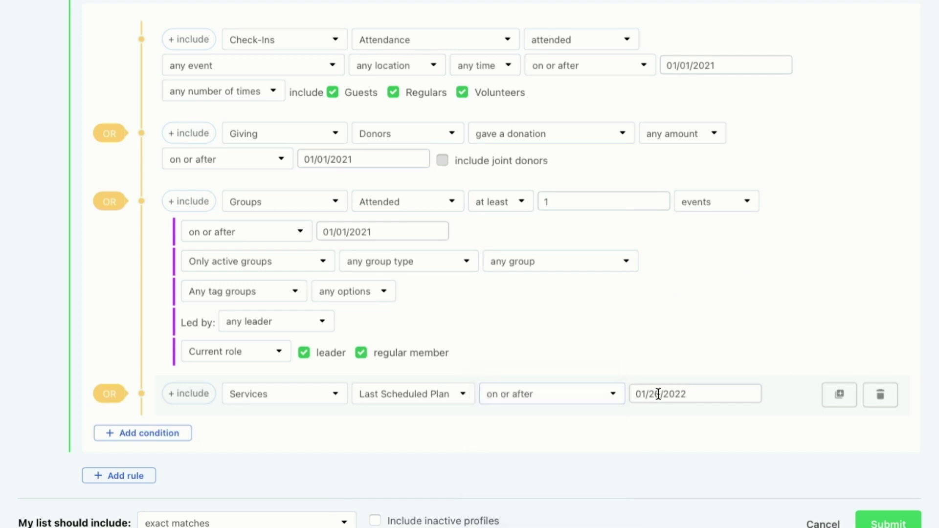
click(658, 394)
click(734, 201)
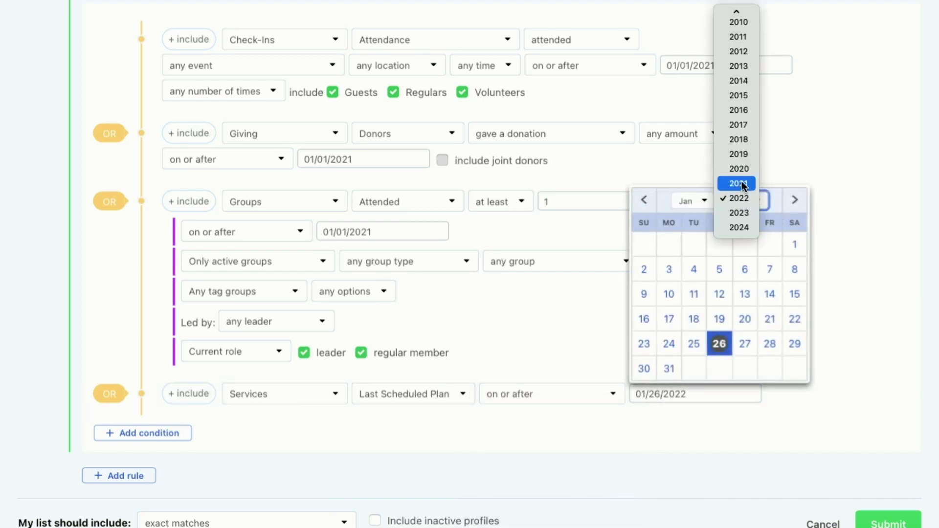
click(742, 183)
click(762, 240)
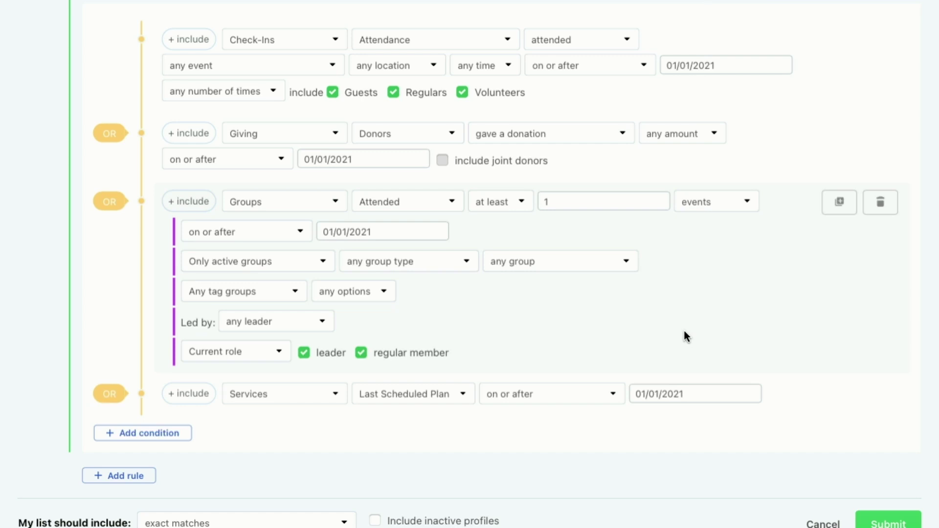
scroll(684, 332, up, 2)
scroll(684, 333, down, 2)
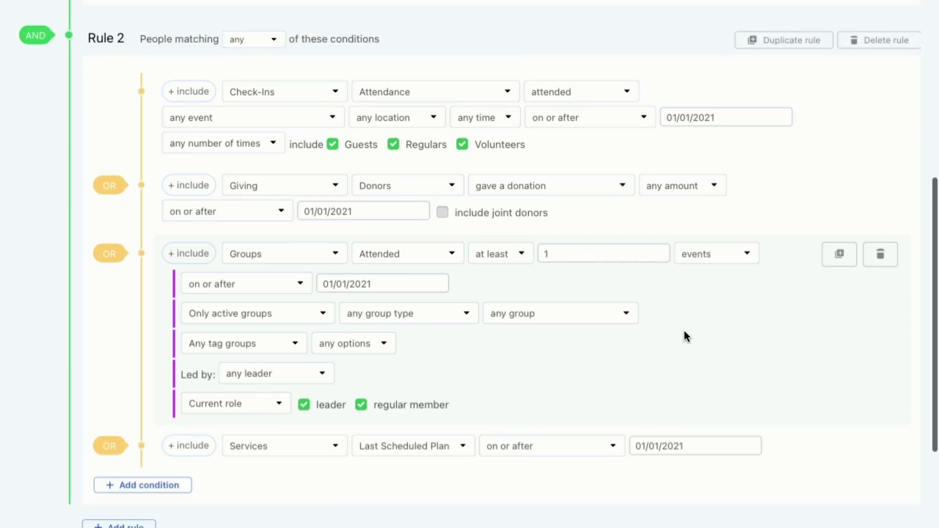
scroll(683, 335, down, 1)
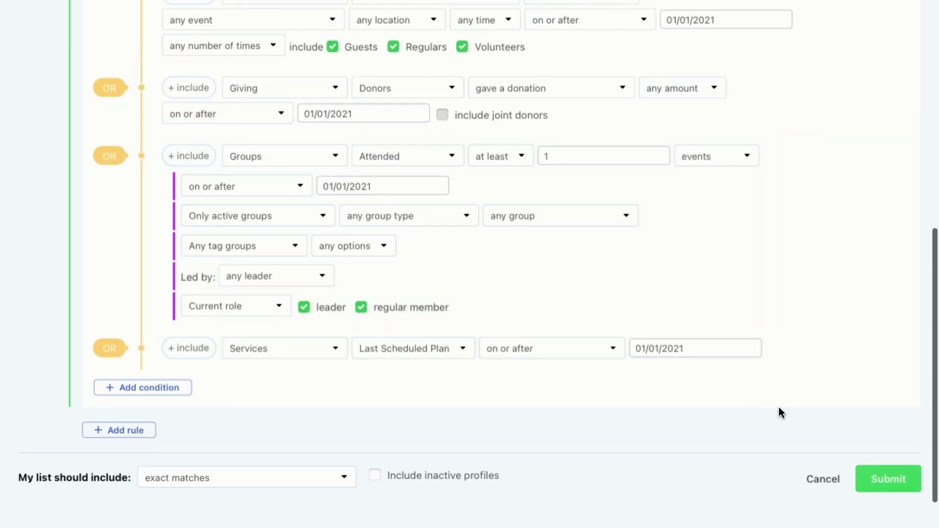
- Submit the Active Members rules and open the list's Automations page
click(882, 478)
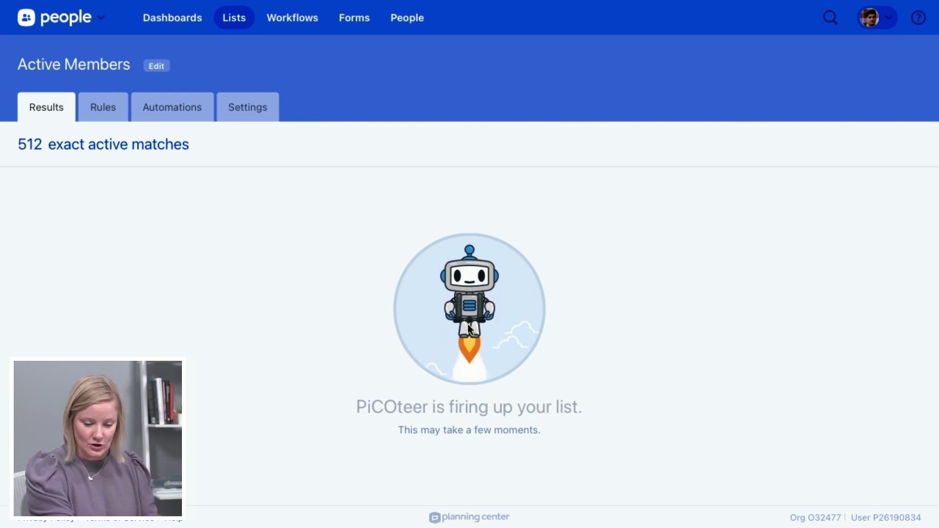
click(171, 115)
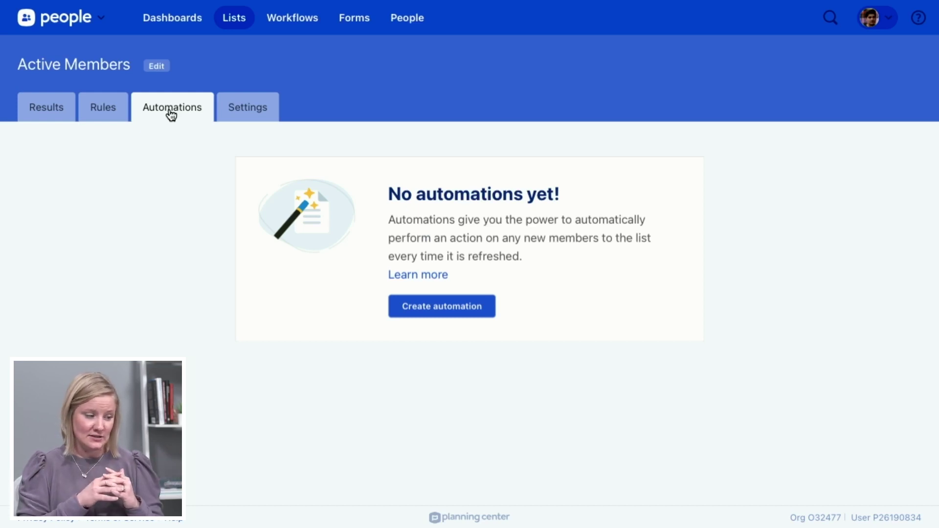
- Begin a 'Send email from template' automation, then cancel it without saving
click(446, 308)
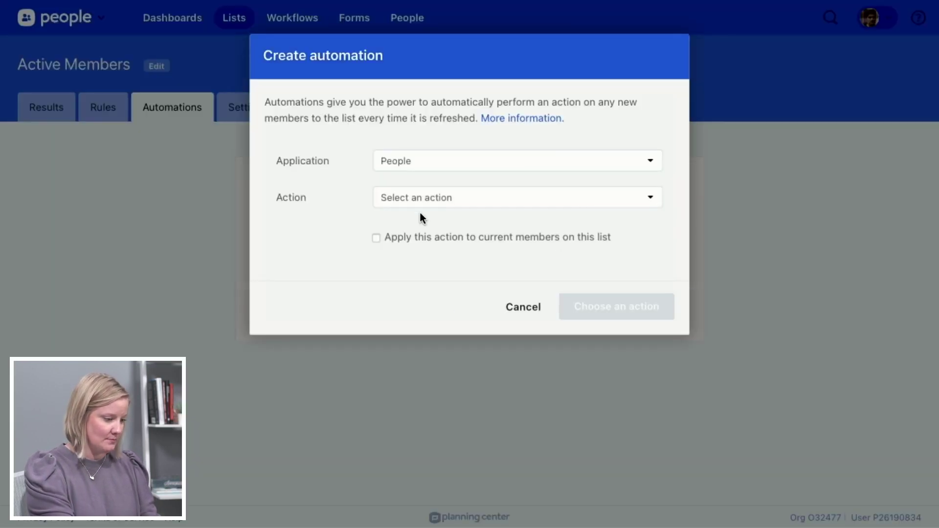
click(425, 202)
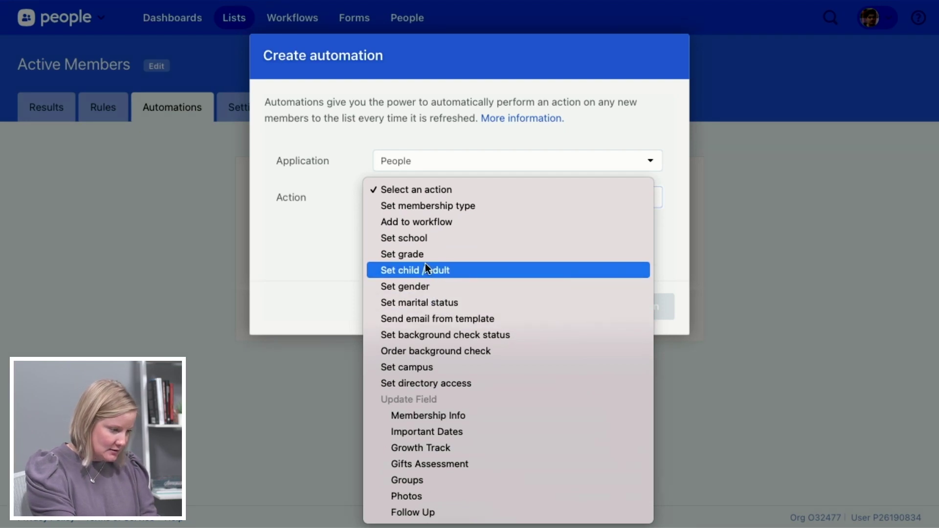
click(455, 319)
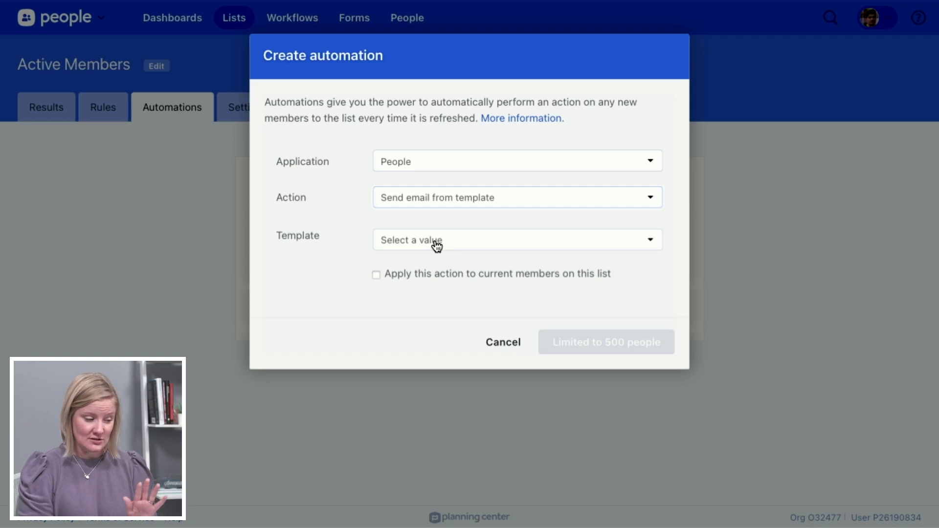
click(517, 345)
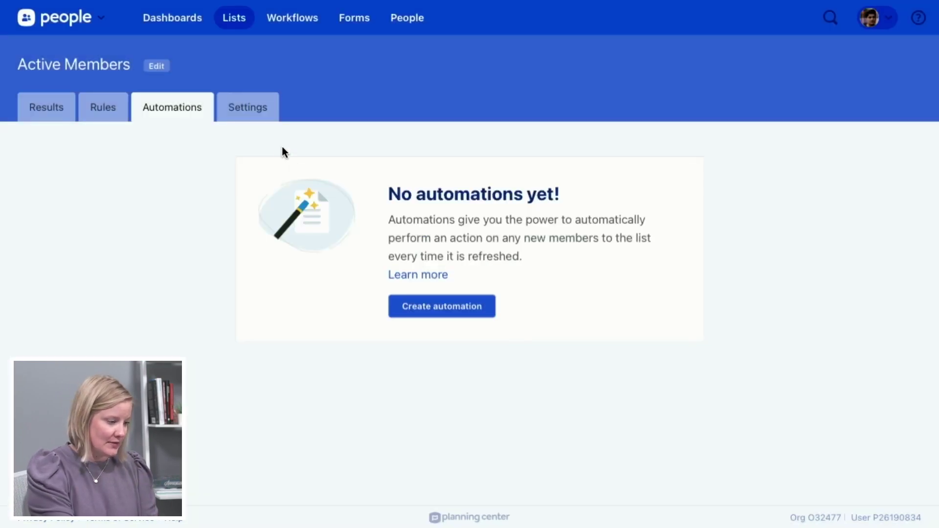
- Turn on 'Auto-refresh every night' in the Active Members list settings
click(252, 109)
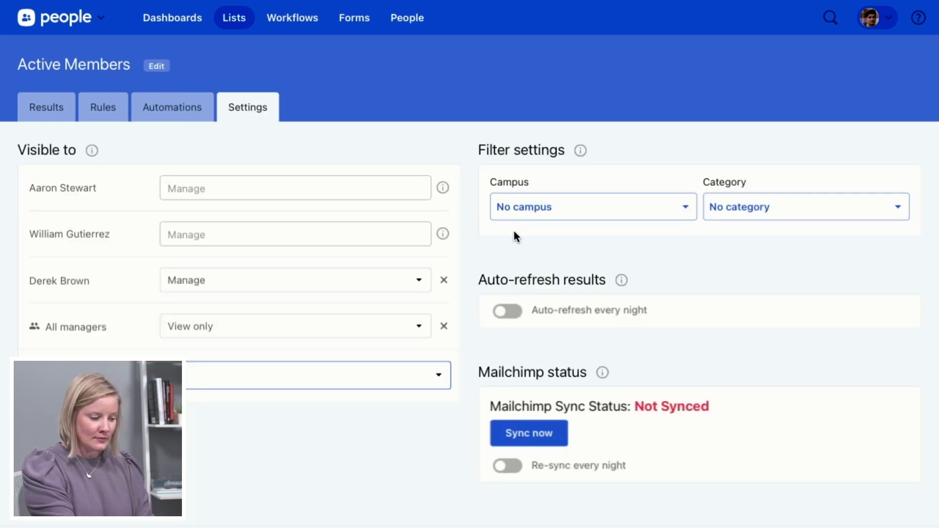
click(508, 313)
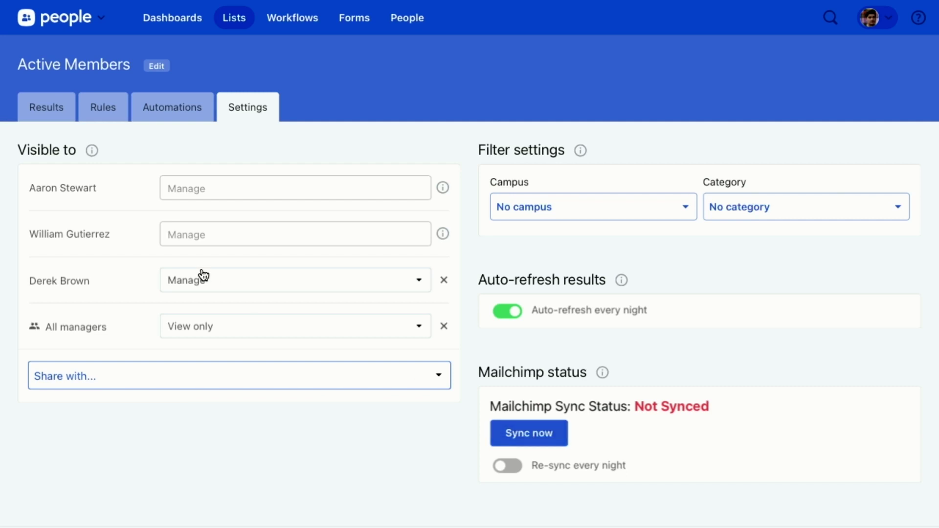
click(52, 113)
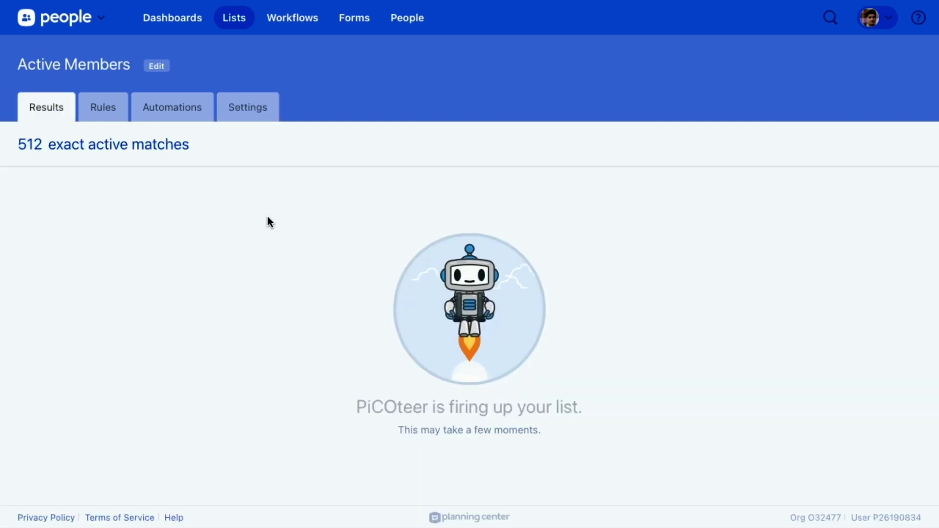
- Reload the Active Members results and return to the Lists overview
mouse_move(601, 2)
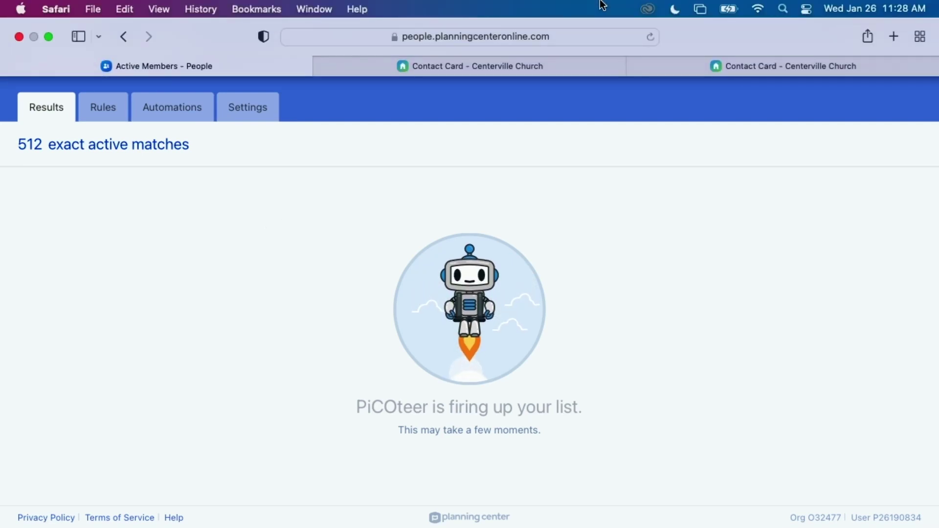
click(651, 37)
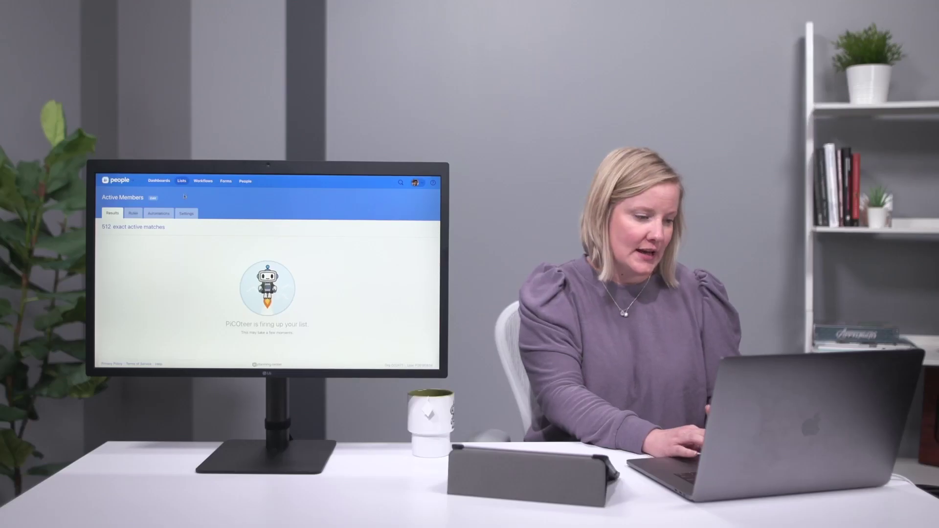
click(182, 182)
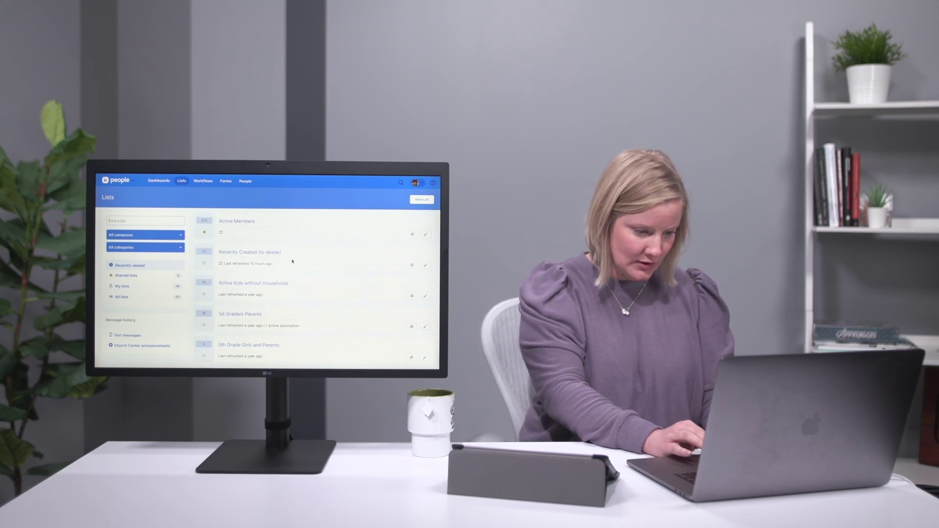
- Open the Active Kids without Households results and replace the Photo column with Contact's Primary address column
click(240, 285)
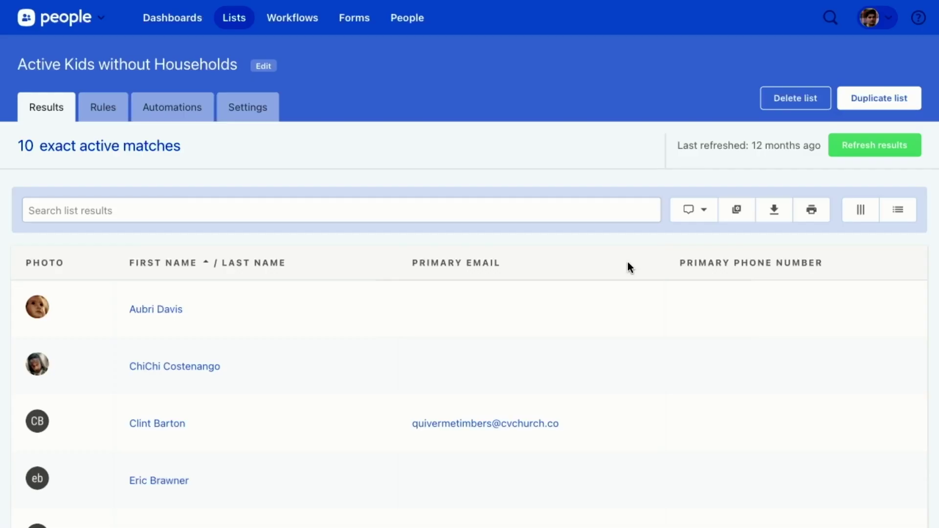
click(861, 210)
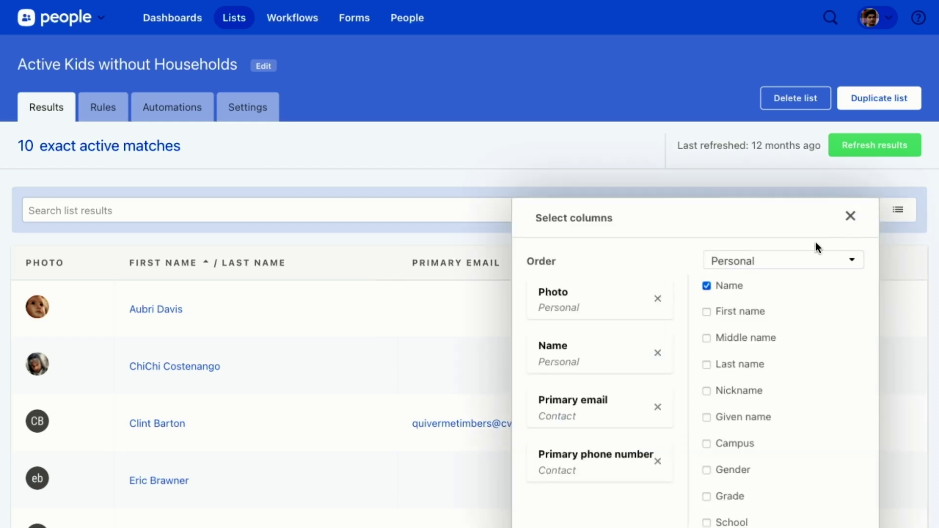
click(657, 299)
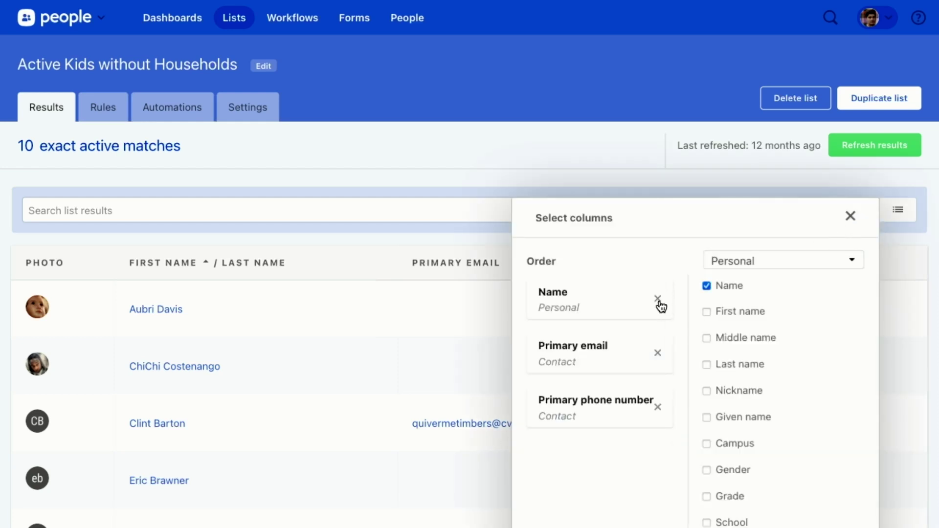
click(752, 264)
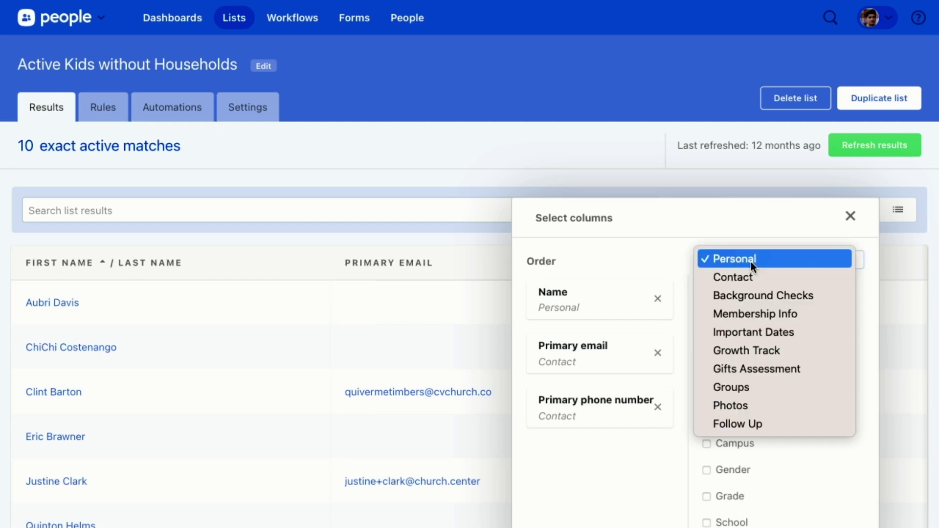
click(747, 276)
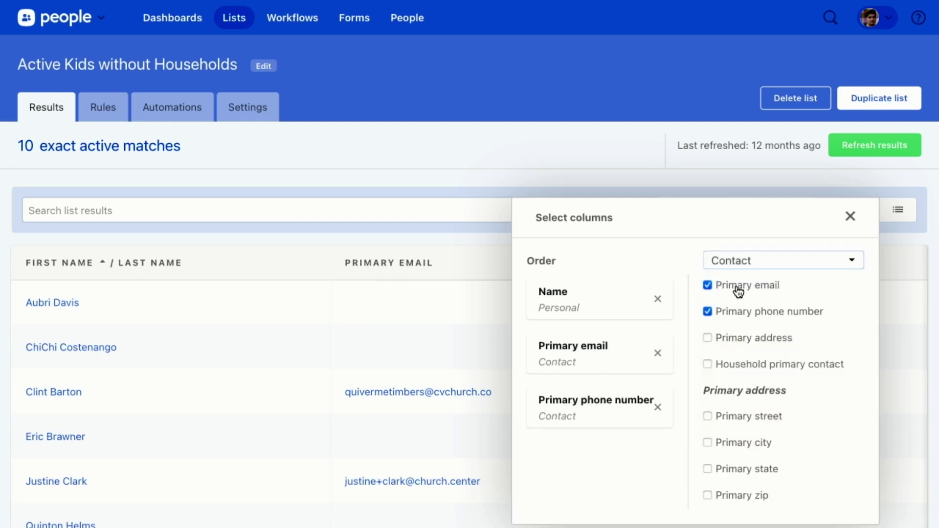
click(753, 340)
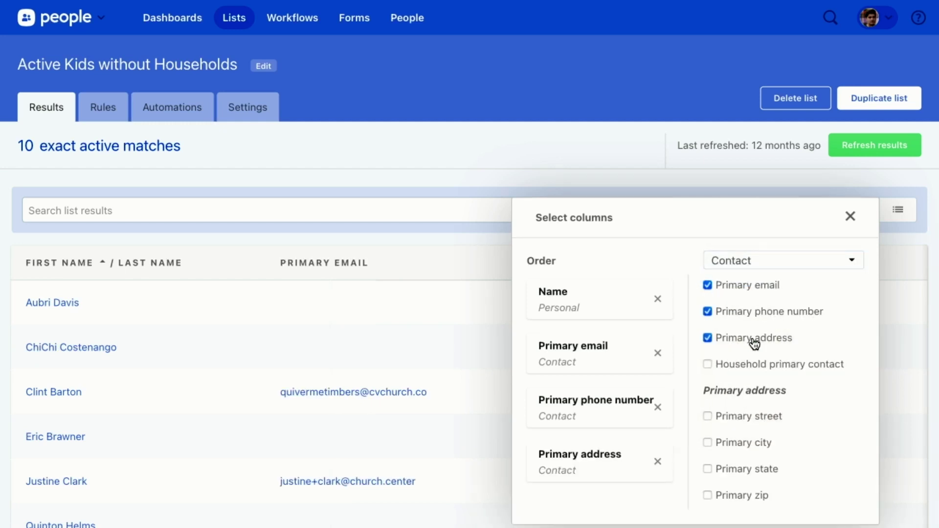
click(850, 216)
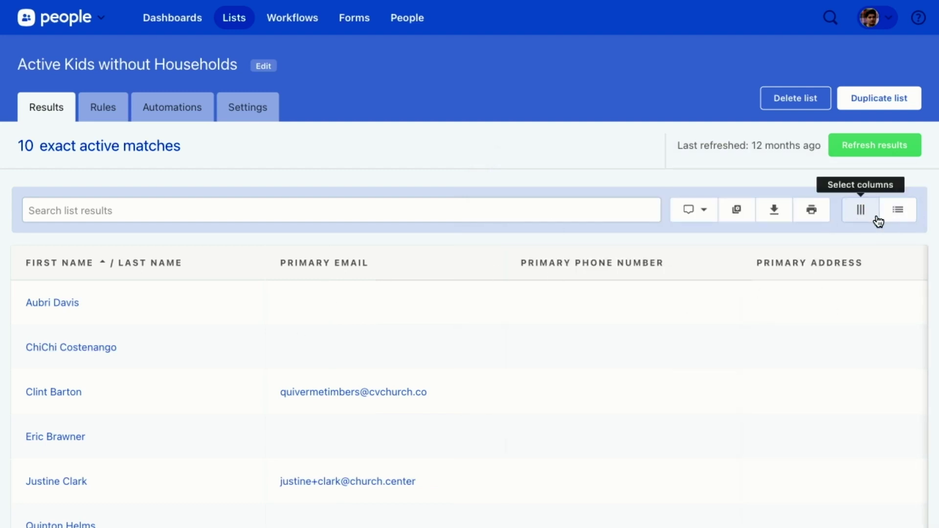
- Display the list rules beside the results, showing Rule #1: 287 in Active in San Diego, 11 matching
click(896, 217)
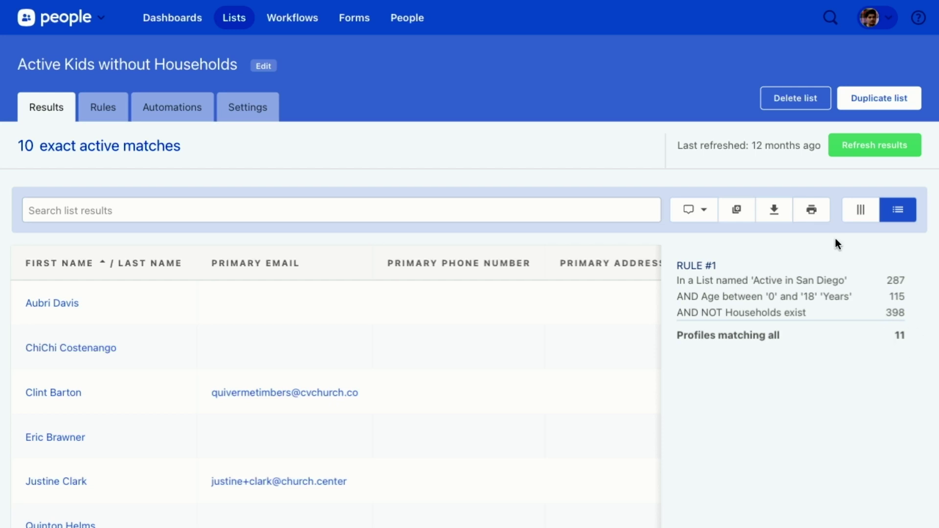
- Check the print report choices, leave Default Report, cancel printing, then show the Send message options
click(812, 212)
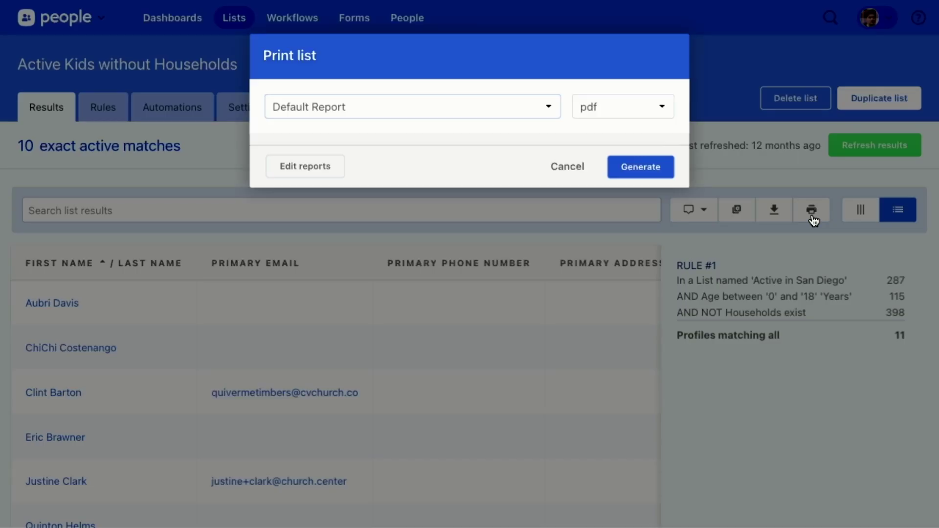
click(540, 121)
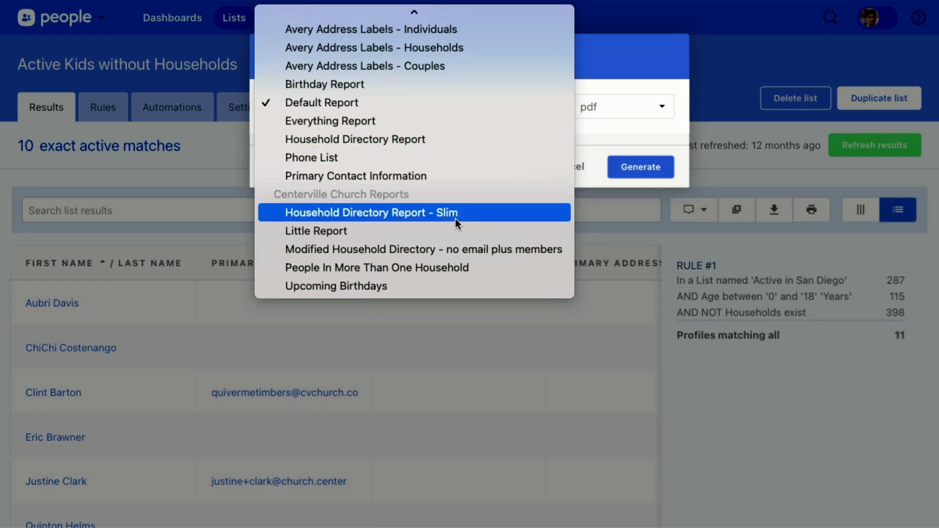
mouse_move(468, 7)
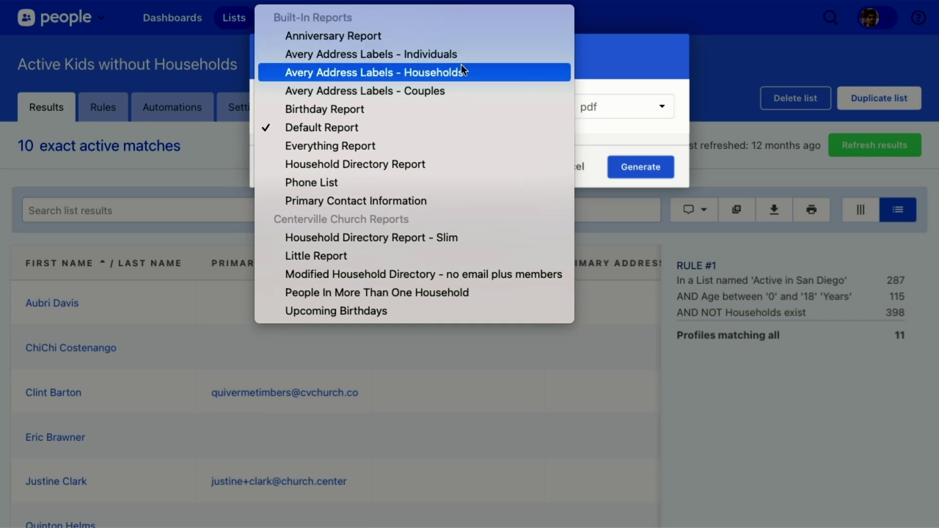
click(638, 64)
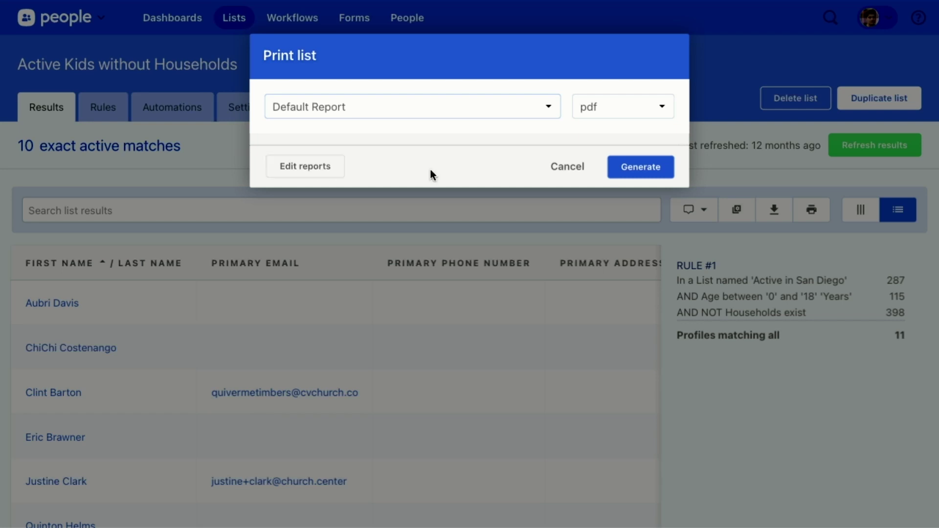
click(575, 169)
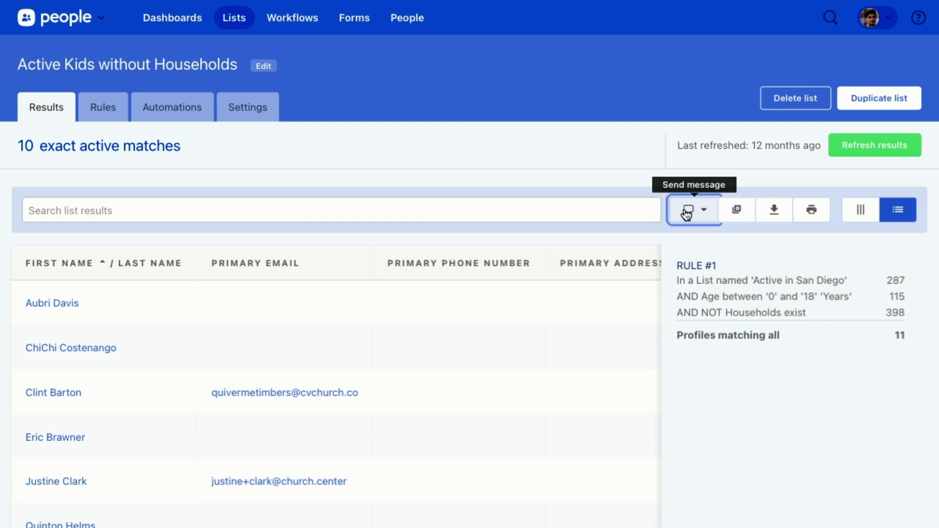
click(703, 211)
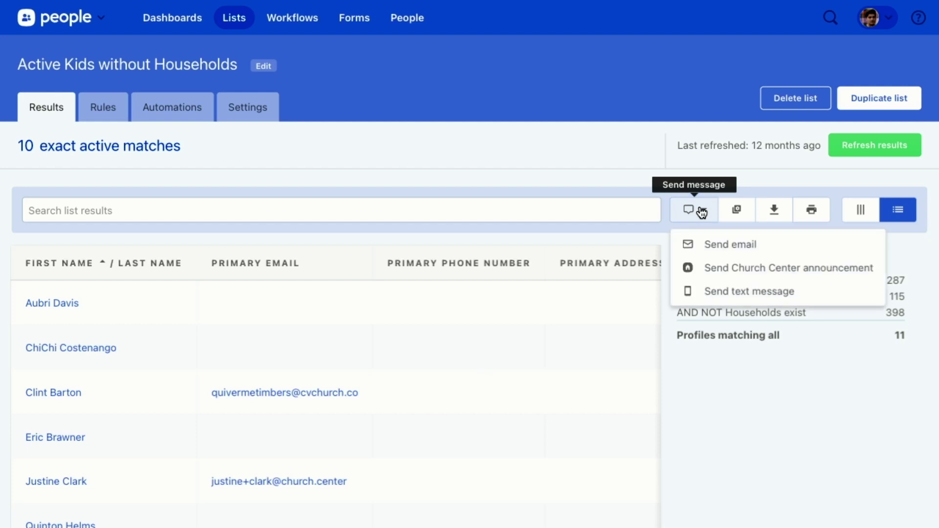